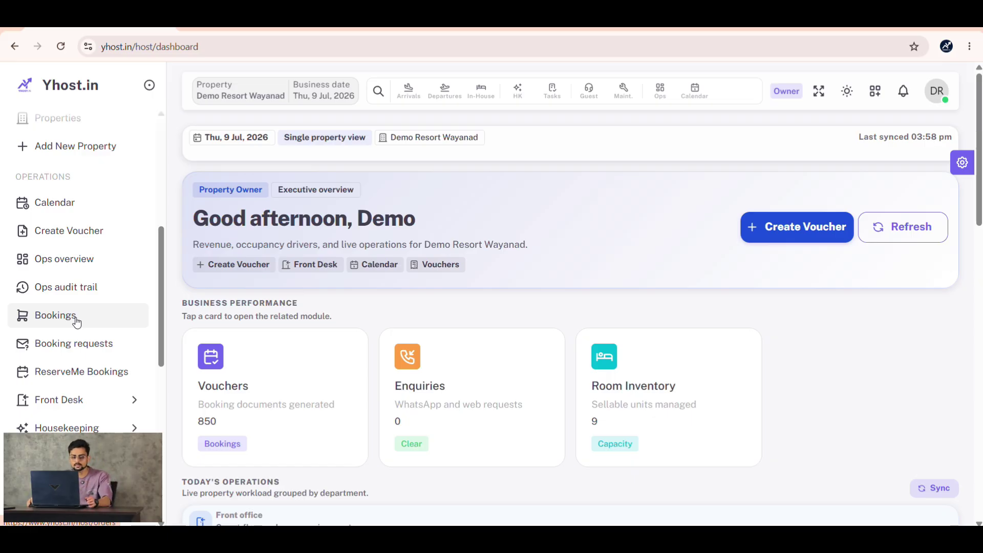
# - Open the Vouchers list from the top of the sidebar
pyautogui.scroll(5, 75, 270)
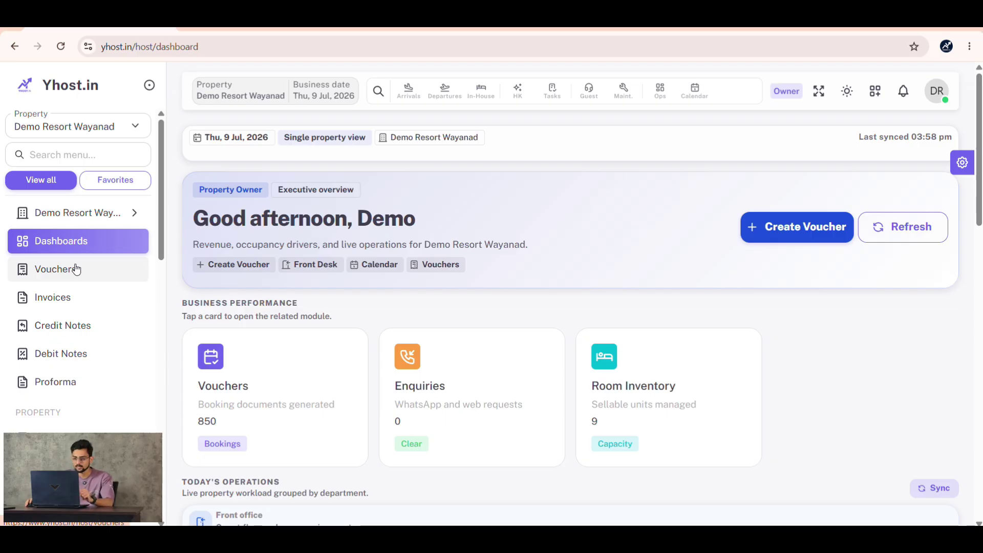
pyautogui.click(76, 270)
# - Start a new voucher and enter the guest's name, phone number and place
pyautogui.click(914, 148)
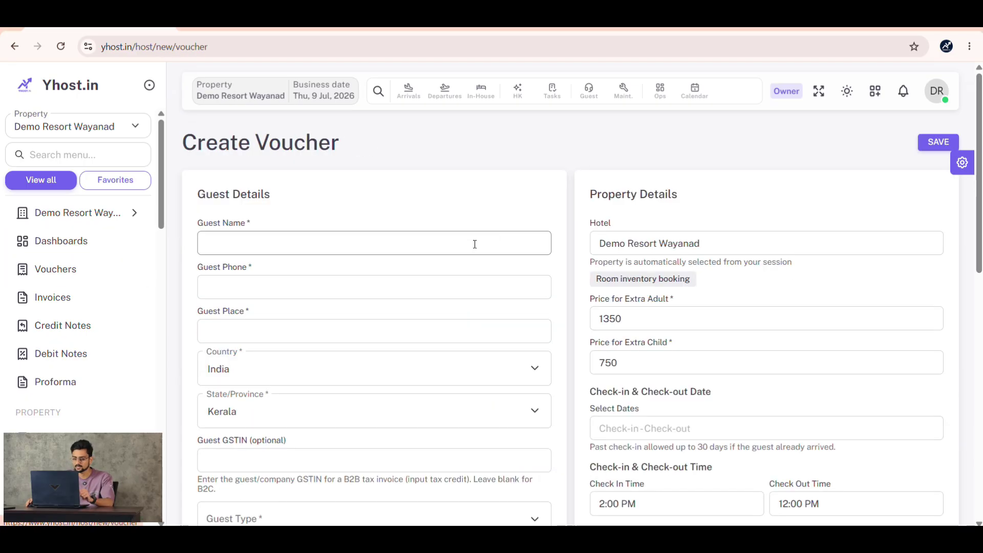
pyautogui.click(386, 249)
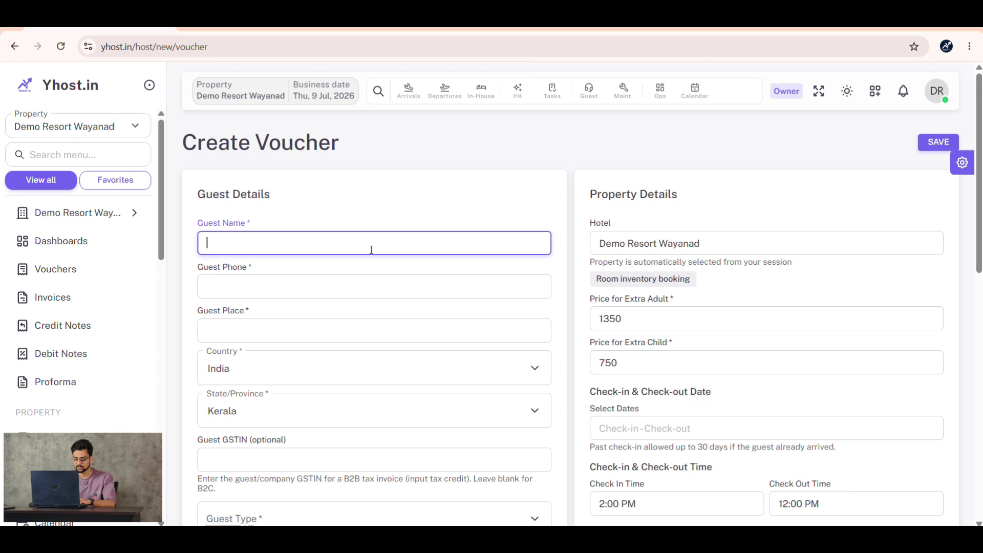
pyautogui.press('Tab')
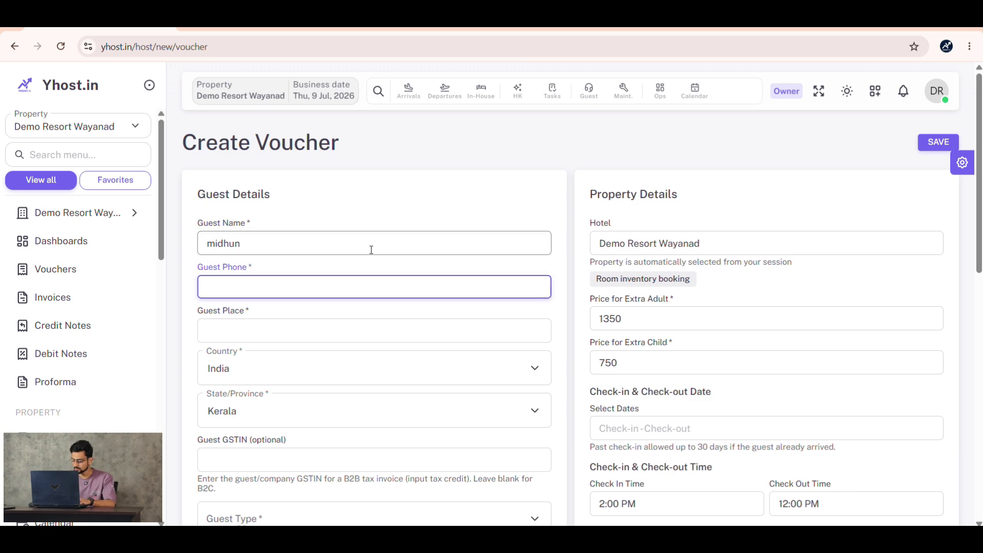
pyautogui.press('Tab')
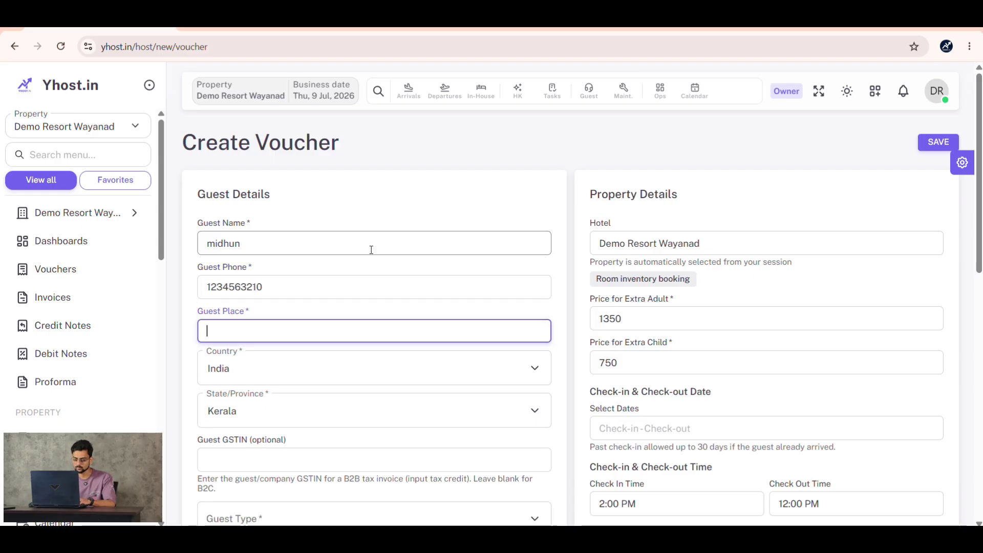
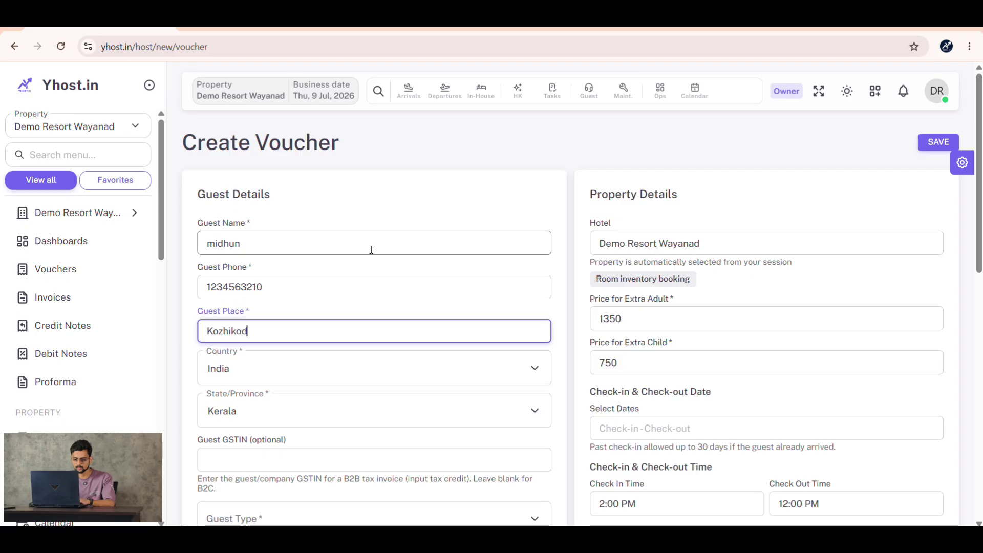
# - Set the voucher's guest type to Couple
pyautogui.scroll(-3, 366, 256)
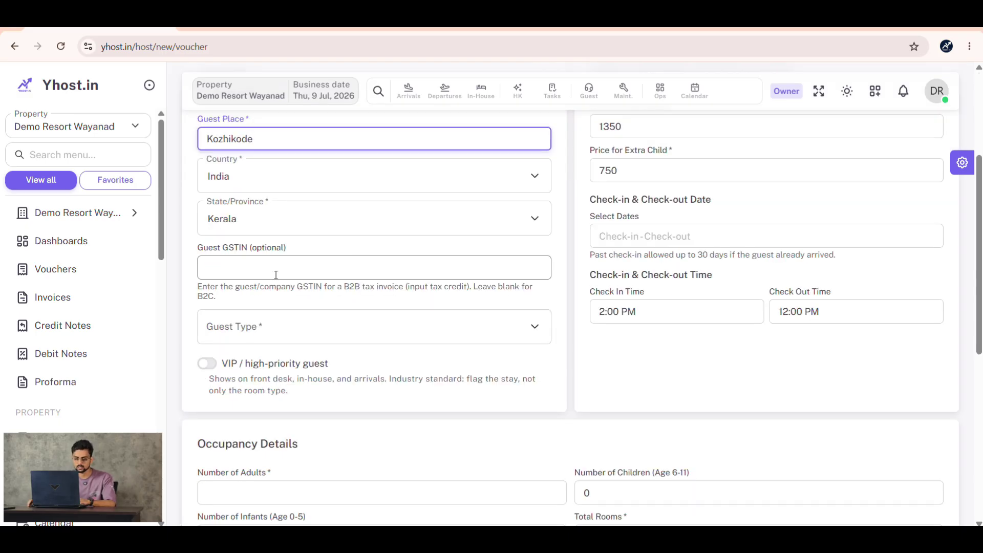
pyautogui.click(274, 328)
pyautogui.click(272, 355)
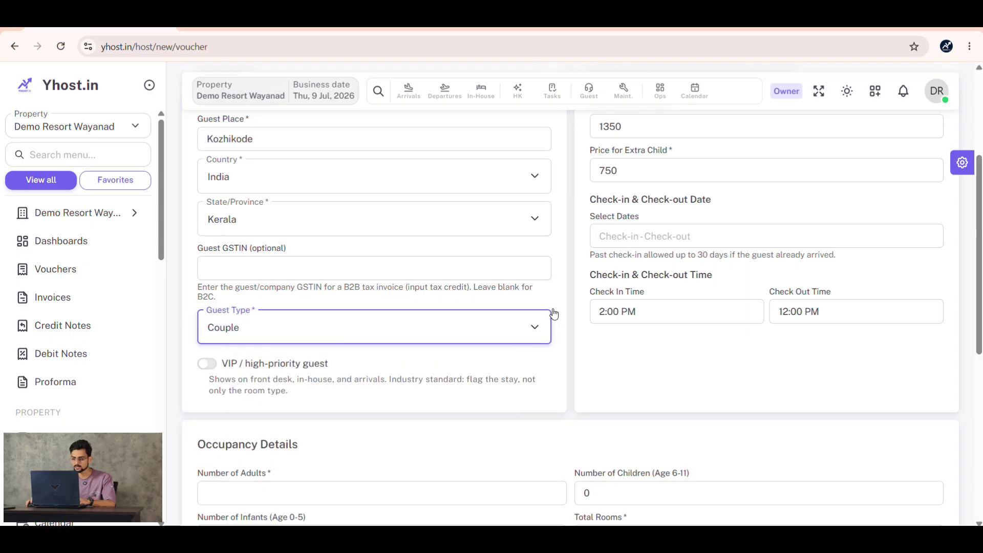
pyautogui.scroll(4, 553, 314)
pyautogui.scroll(-3, 589, 307)
# - Choose a stay of 9–10 July 2026 and set adults to 2
pyautogui.click(631, 300)
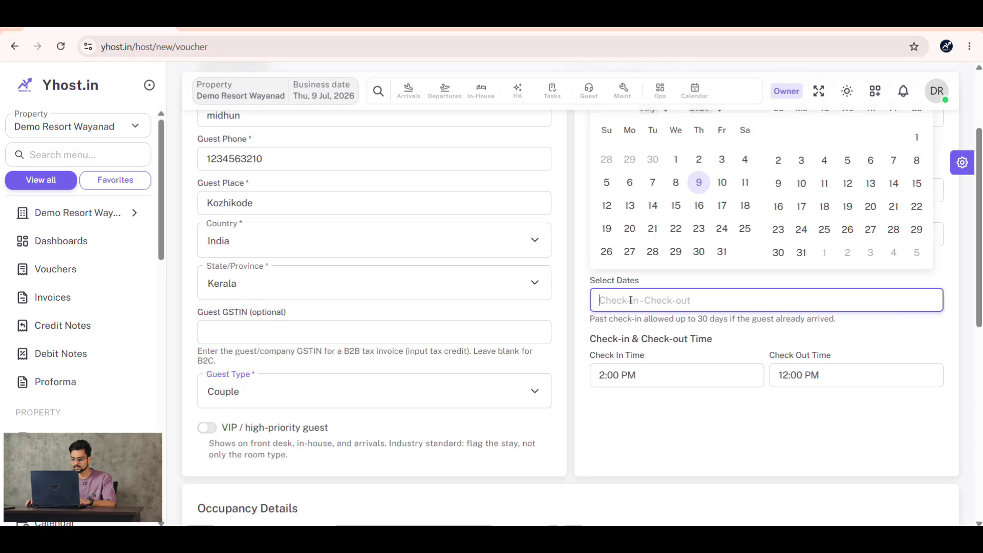
pyautogui.click(699, 183)
pyautogui.click(722, 184)
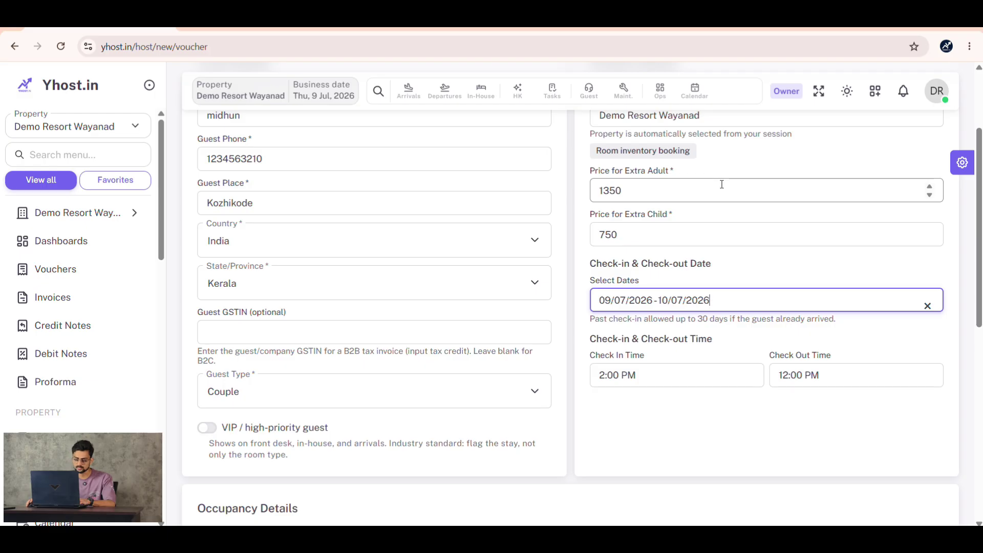
pyautogui.scroll(-5, 323, 270)
pyautogui.click(257, 300)
pyautogui.press('BackSpace')
pyautogui.write('2')
pyautogui.press('Tab')
pyautogui.press('Tab')
pyautogui.press('Tab')
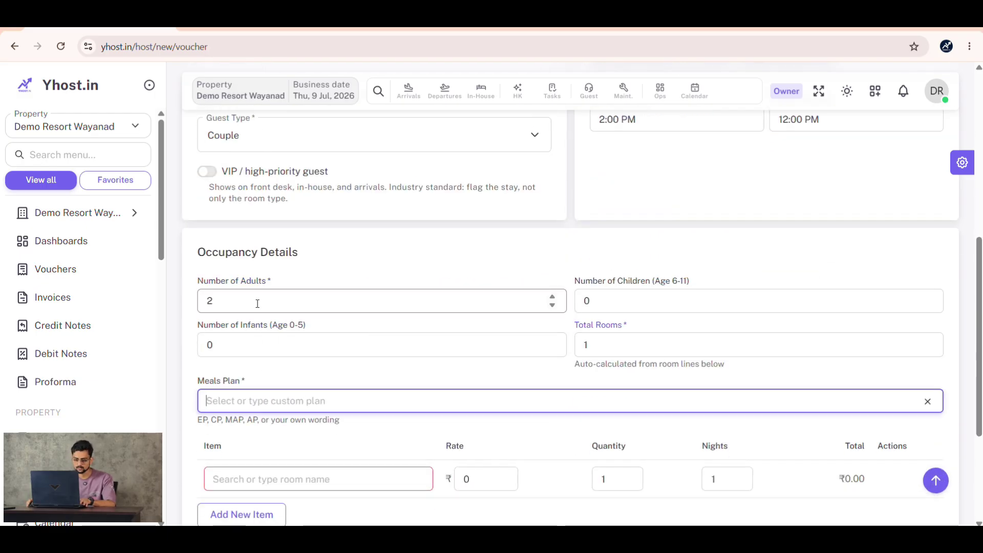
# - Choose the with Breakfast (CP) meal plan and book a Cave Room - with Breakfast
pyautogui.click(336, 400)
pyautogui.click(341, 458)
pyautogui.scroll(-3, 361, 341)
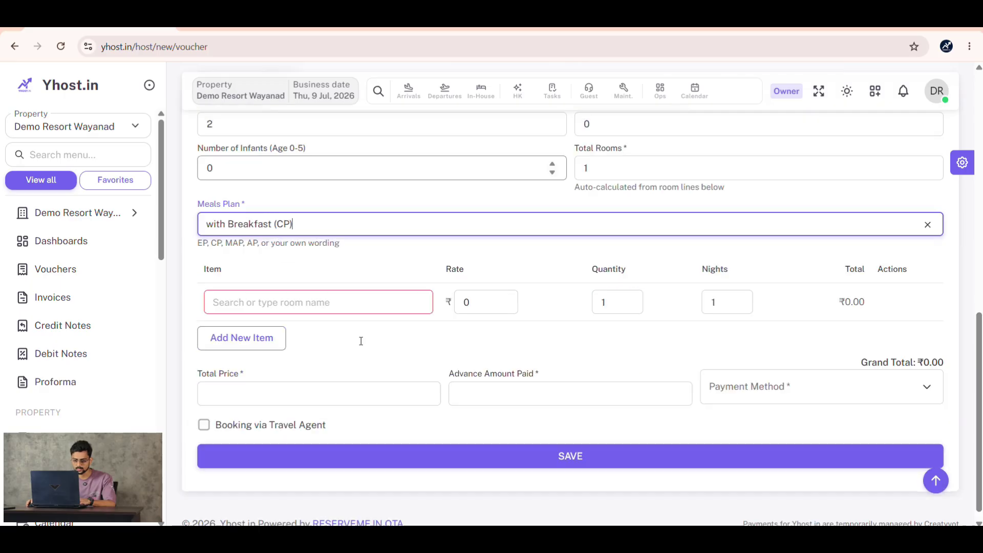
pyautogui.click(362, 292)
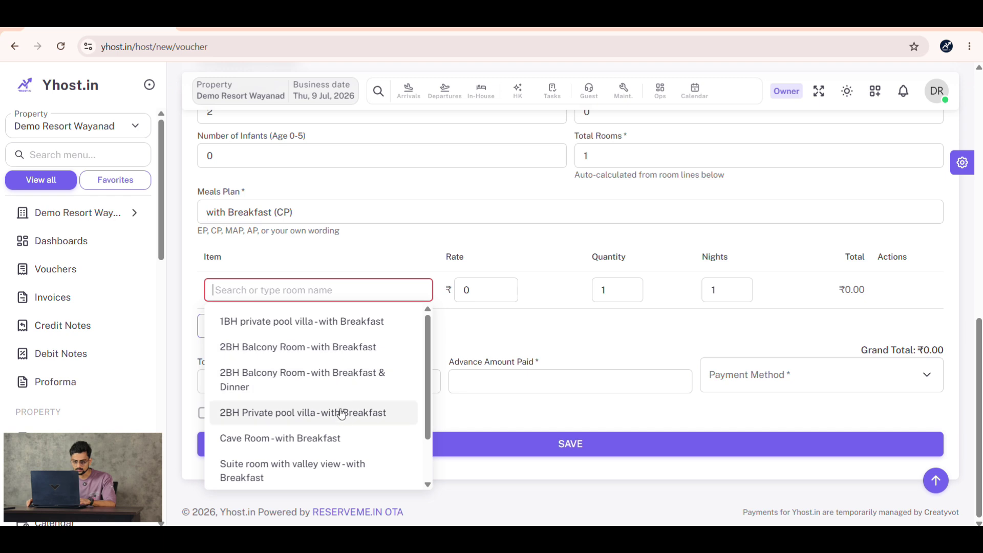
pyautogui.click(332, 439)
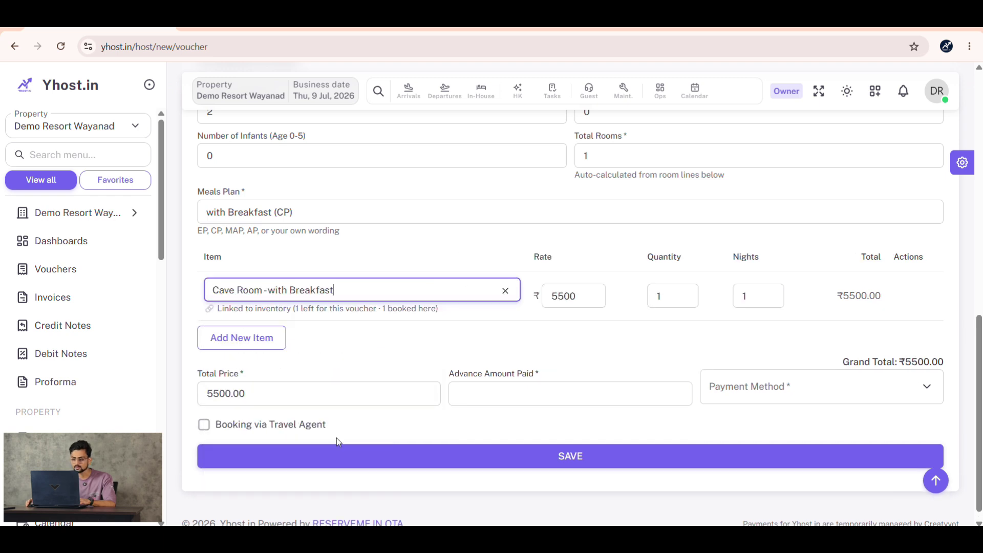
# - Enter a ₹2000 advance paid by UPI and save the voucher
pyautogui.click(565, 393)
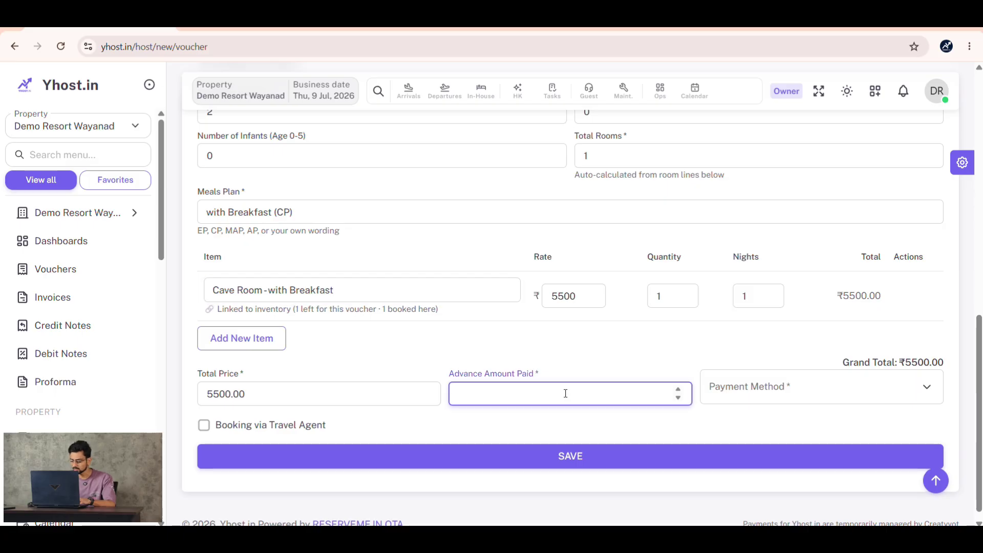
pyautogui.write('2000')
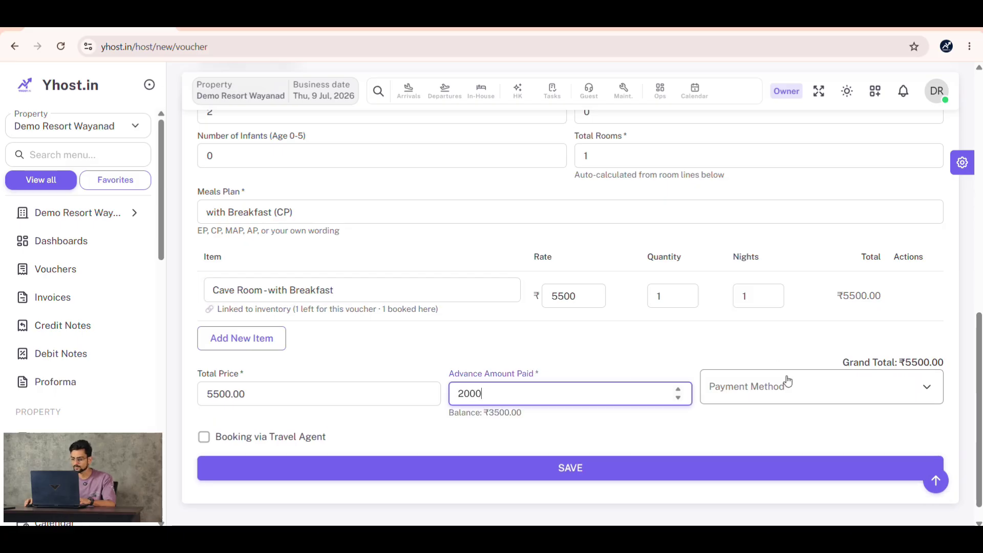
pyautogui.click(787, 385)
pyautogui.click(777, 378)
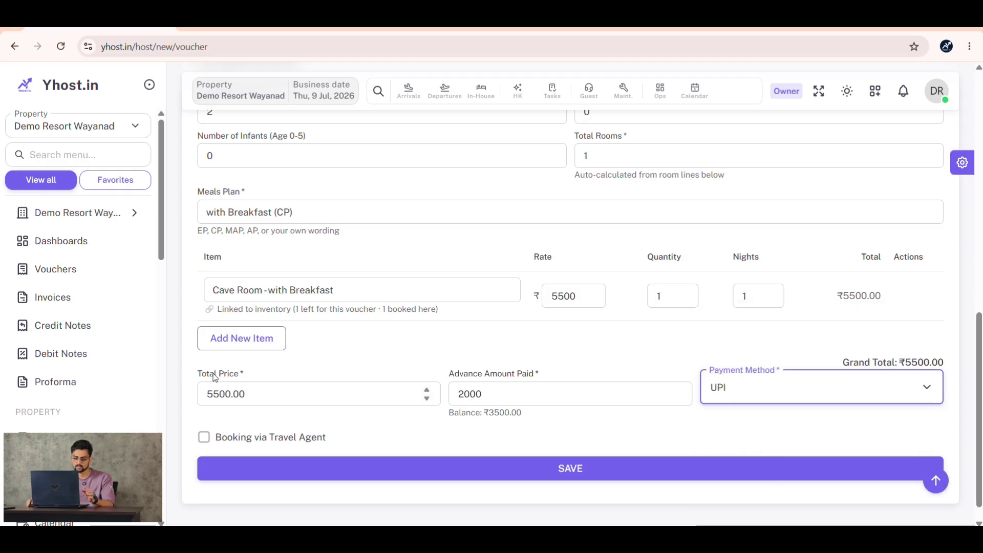
pyautogui.scroll(-1, 204, 394)
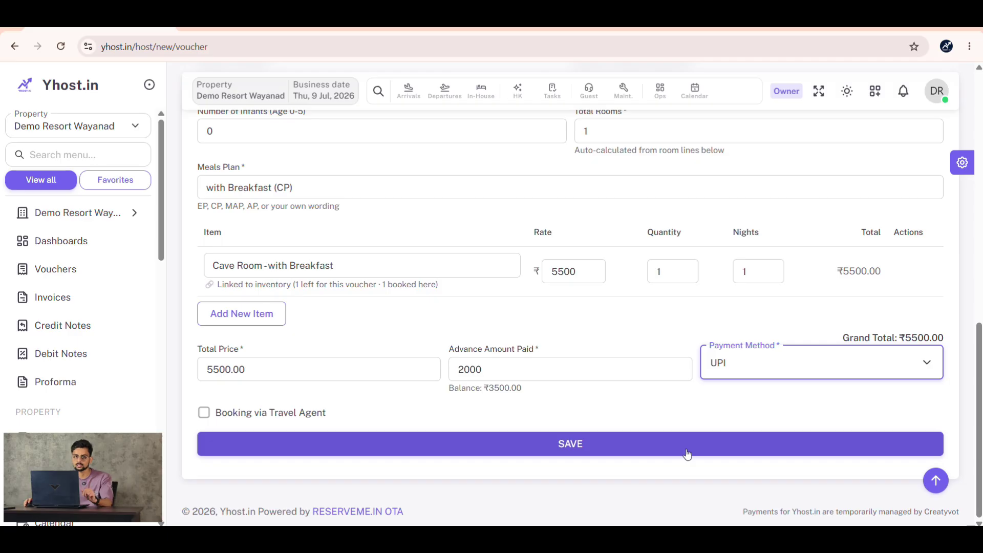
pyautogui.click(688, 454)
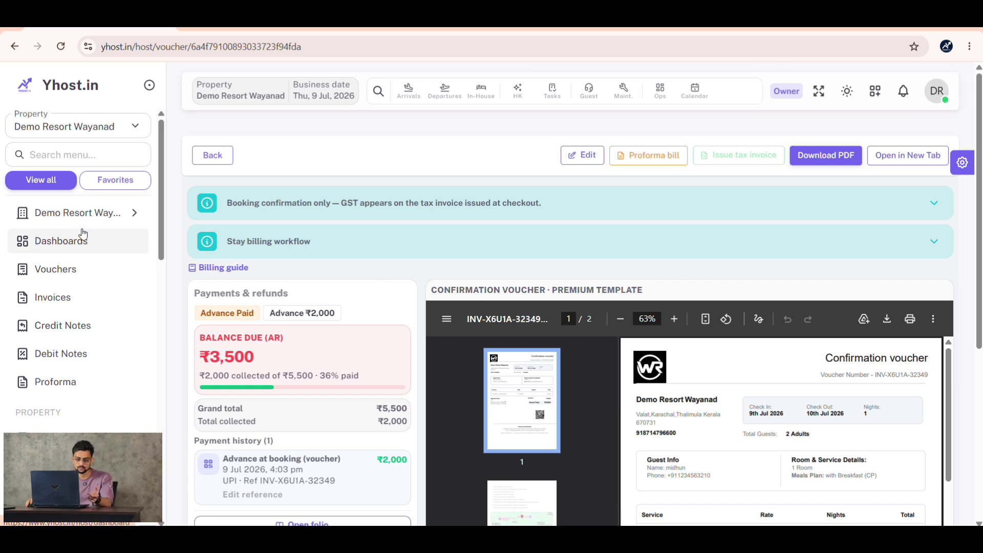
# - Return to the owner dashboard, now 851 vouchers, and expand Front Desk in the sidebar
pyautogui.scroll(-3, 80, 235)
pyautogui.scroll(3, 92, 246)
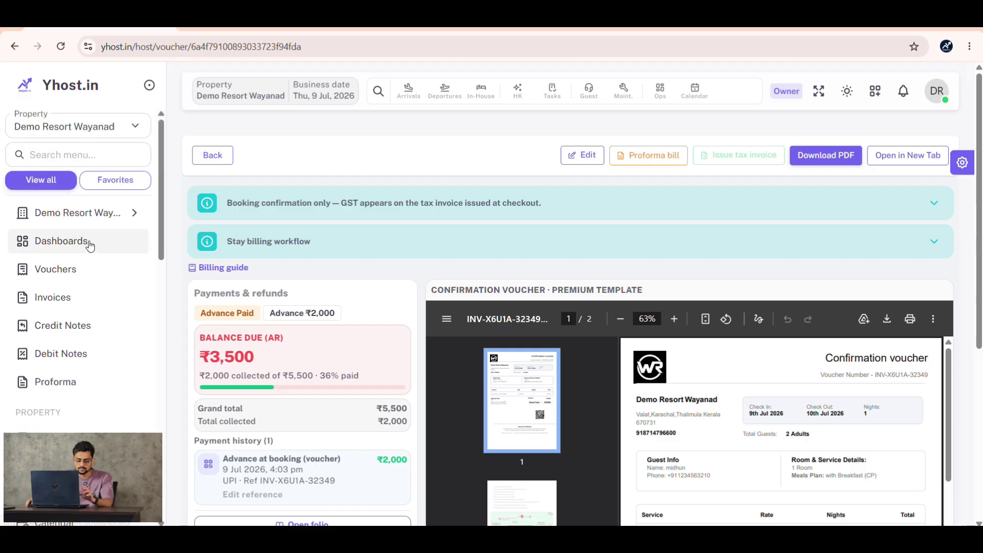
pyautogui.click(88, 241)
pyautogui.scroll(-5, 90, 268)
pyautogui.scroll(3, 90, 269)
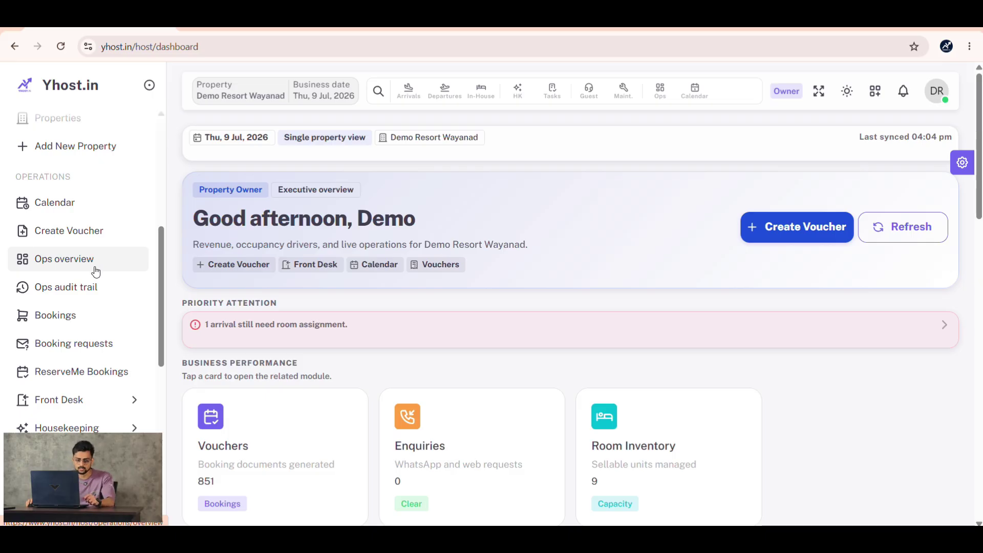
pyautogui.scroll(-2, 95, 272)
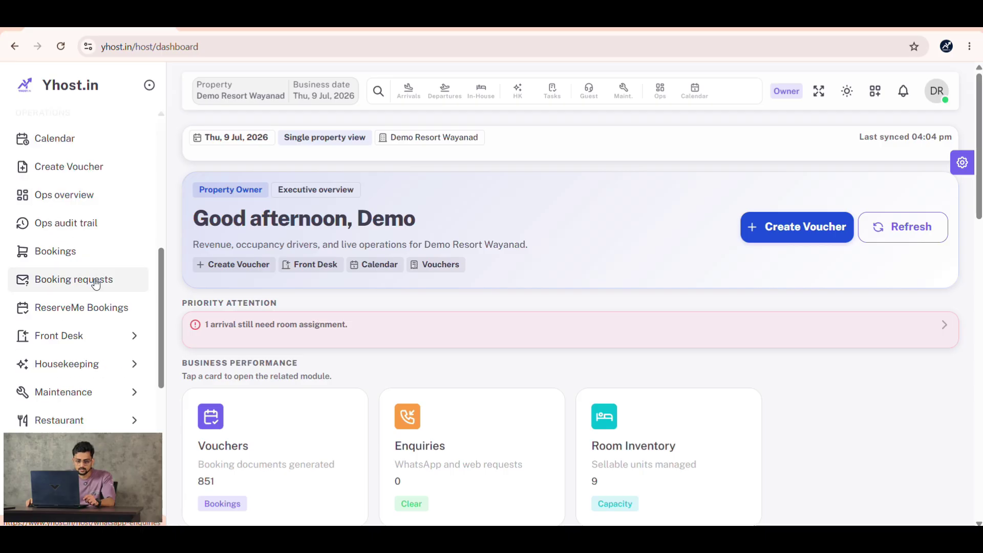
pyautogui.click(95, 335)
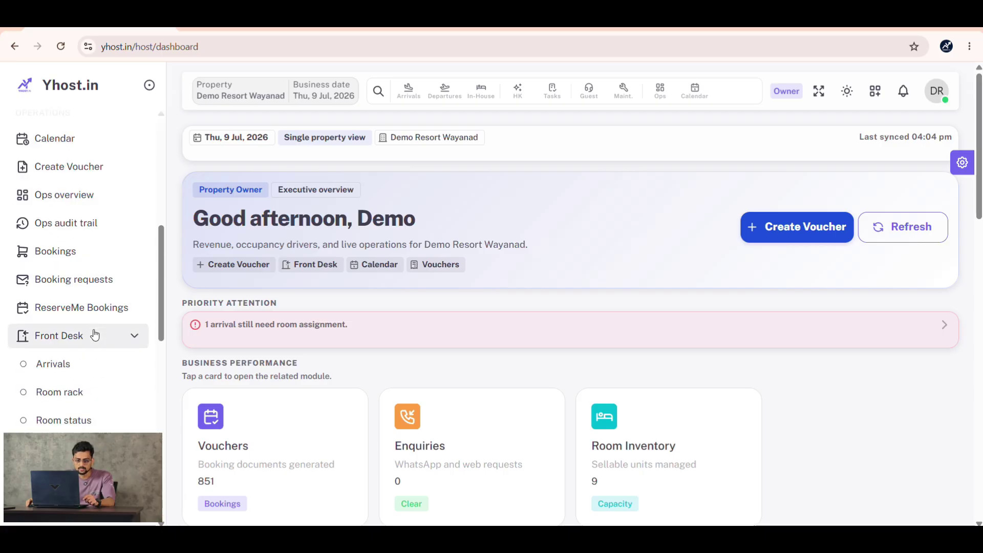
# - Open Arrivals and assign room 102 to the new Cave Room booking
pyautogui.click(94, 364)
pyautogui.scroll(-3, 382, 295)
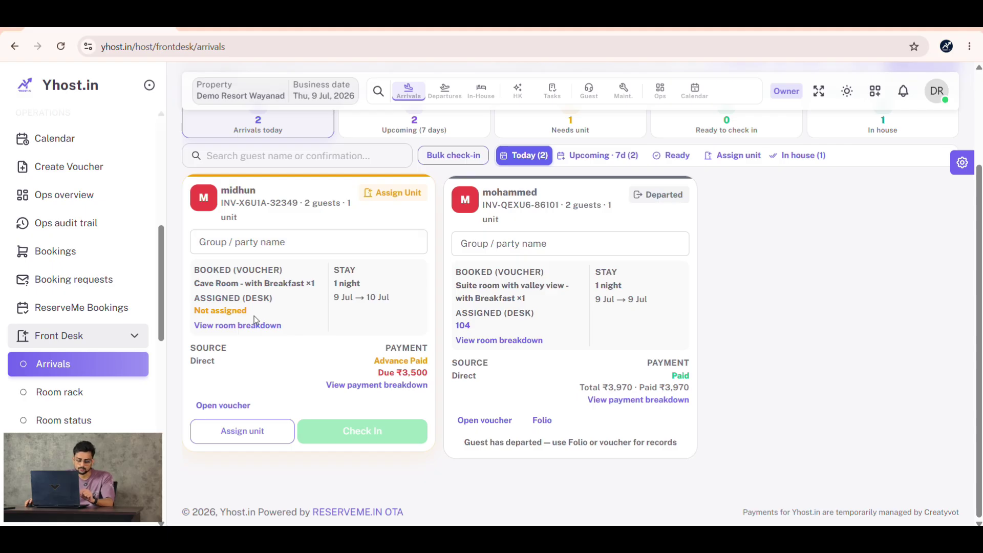
pyautogui.click(254, 434)
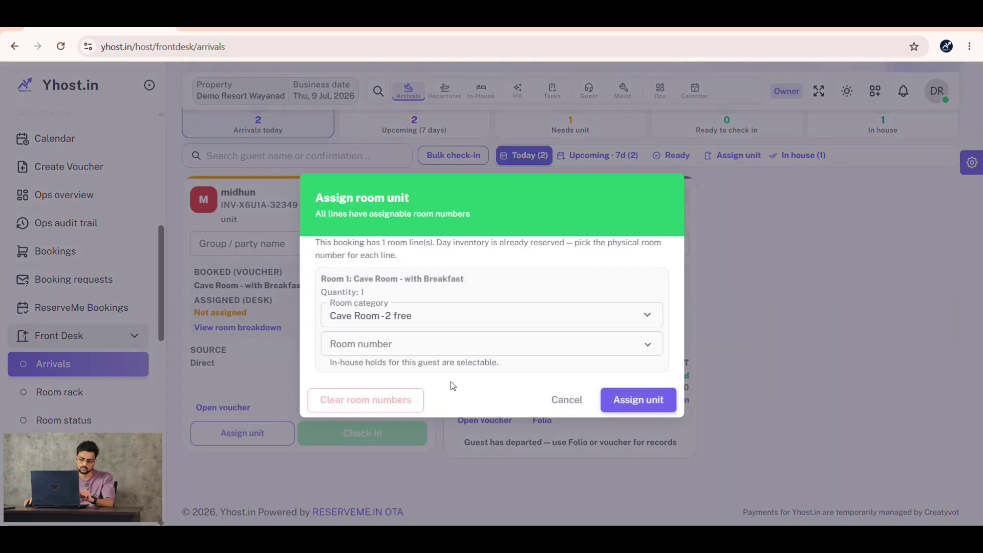
pyautogui.click(497, 343)
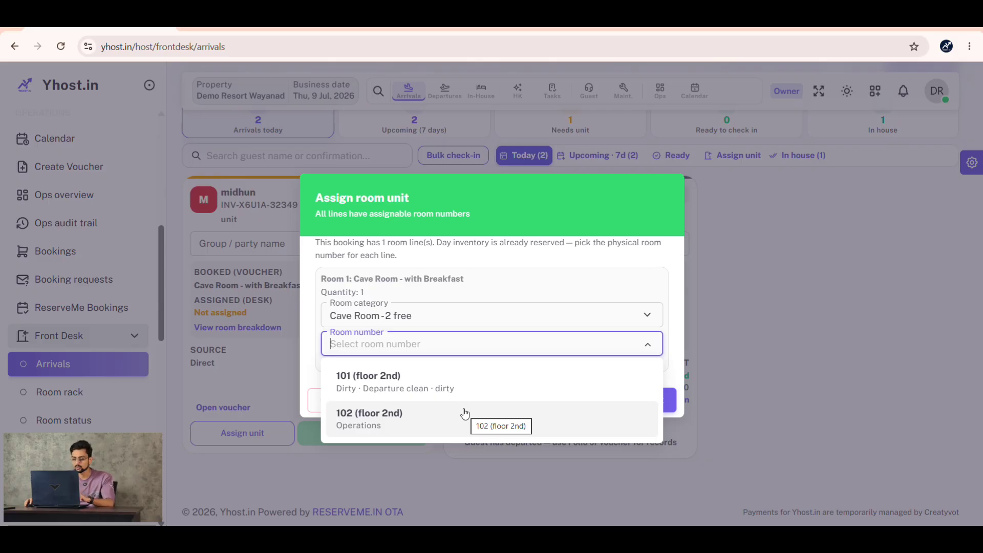
pyautogui.click(464, 413)
pyautogui.click(637, 400)
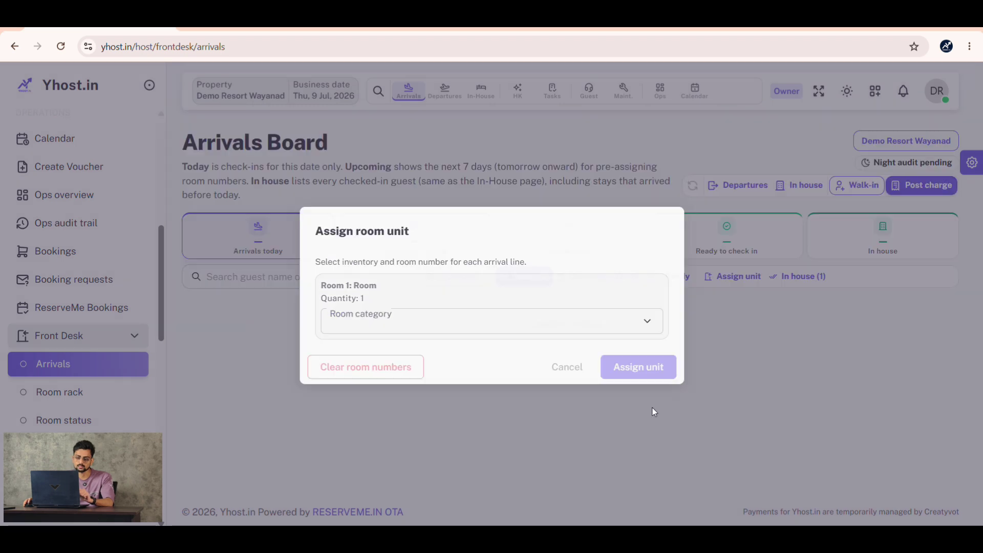
pyautogui.scroll(-3, 392, 345)
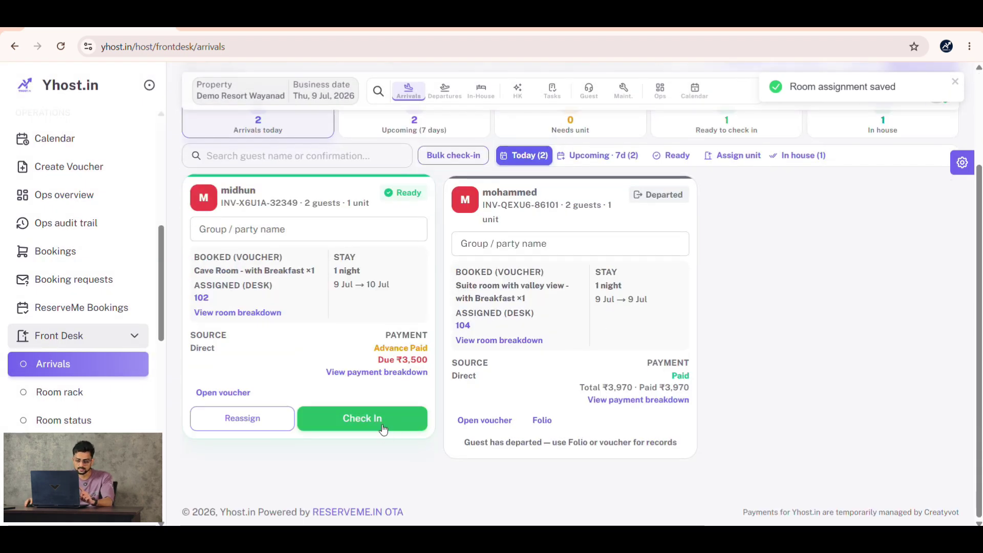
# - Check in the Cave Room guest with Passport as ID type and their passport number
pyautogui.click(383, 429)
pyautogui.click(415, 353)
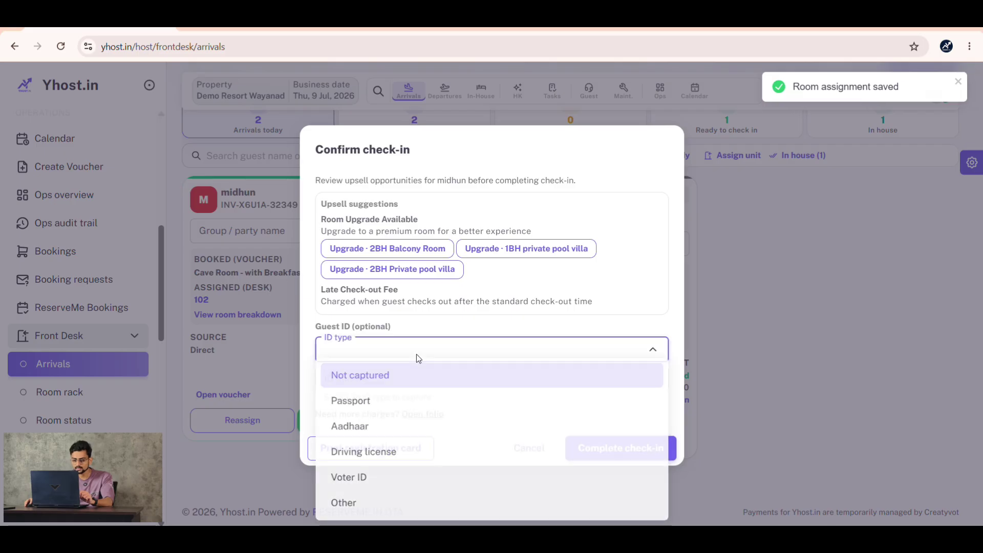
pyautogui.click(421, 405)
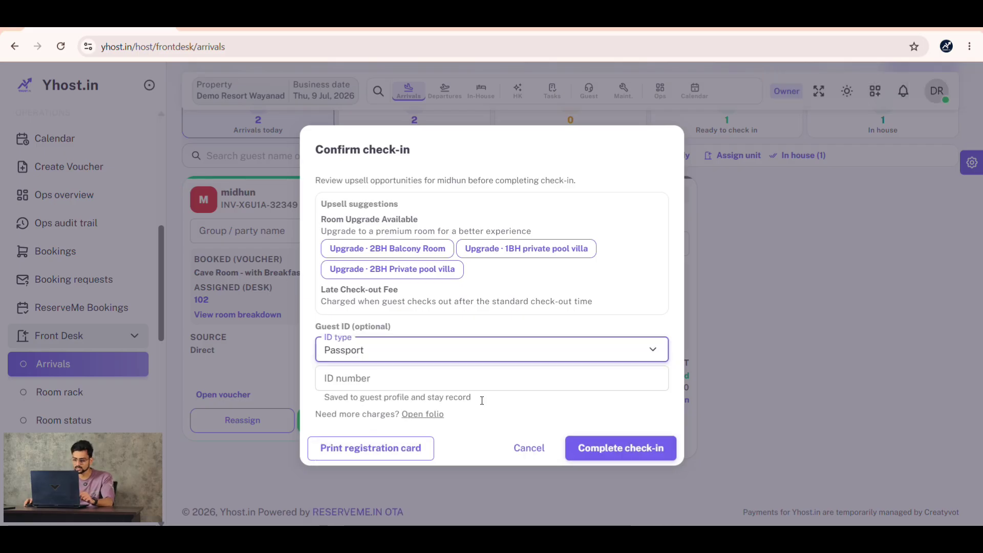
pyautogui.click(538, 383)
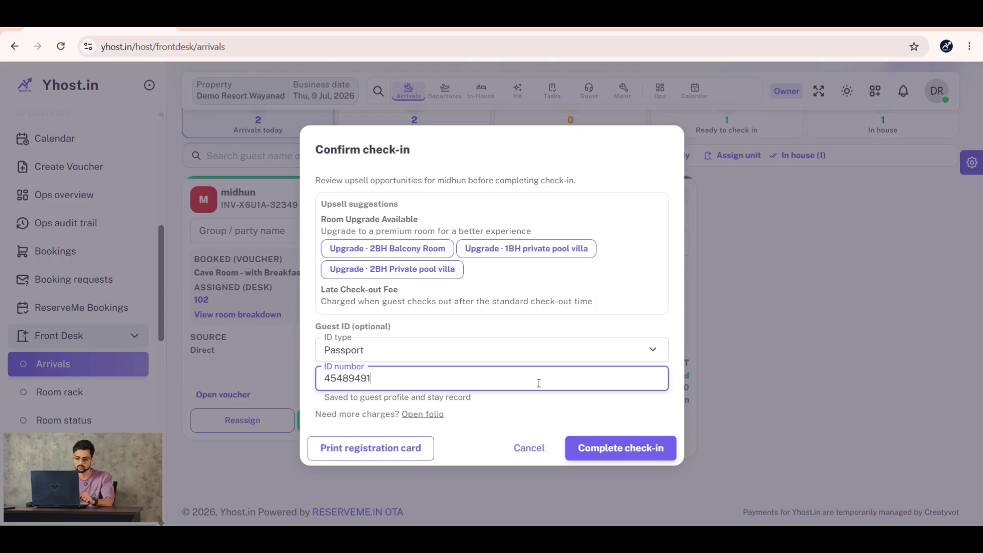
pyautogui.click(644, 455)
pyautogui.scroll(-3, 325, 331)
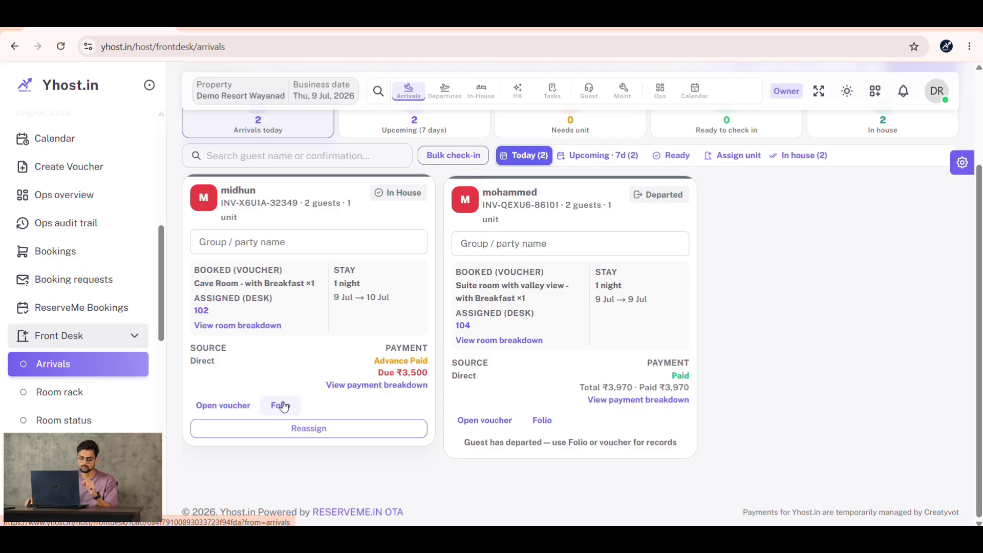
# - Open the room 102 folio and review ₹5,500 room charges, ₹2,000 paid and ₹3,500 due
pyautogui.click(281, 406)
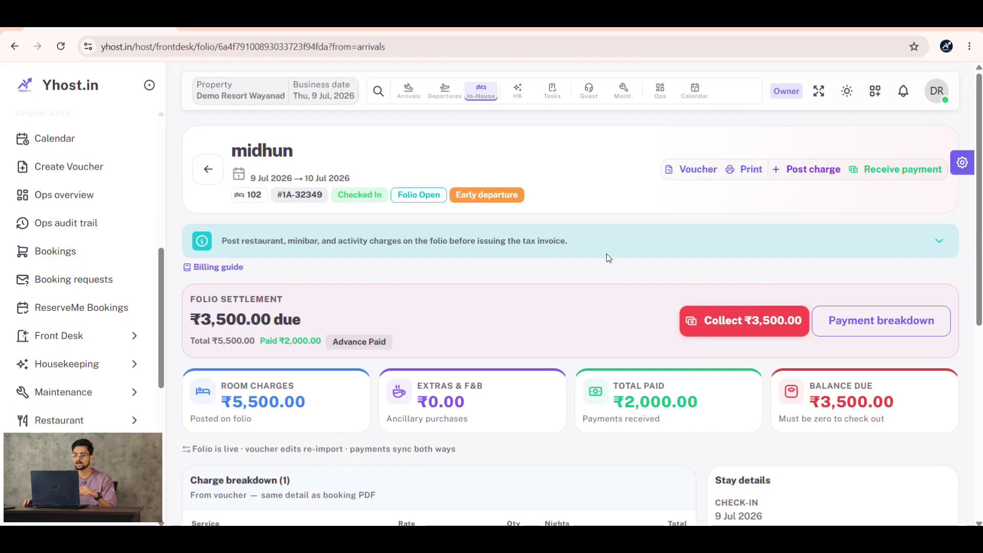
pyautogui.scroll(-4, 608, 257)
pyautogui.scroll(-3, 623, 274)
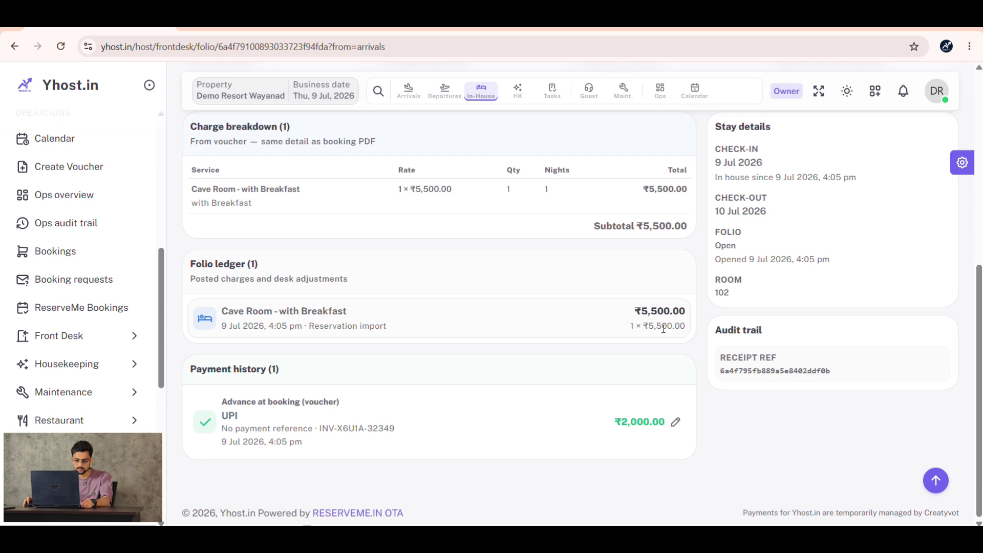
pyautogui.scroll(7, 663, 329)
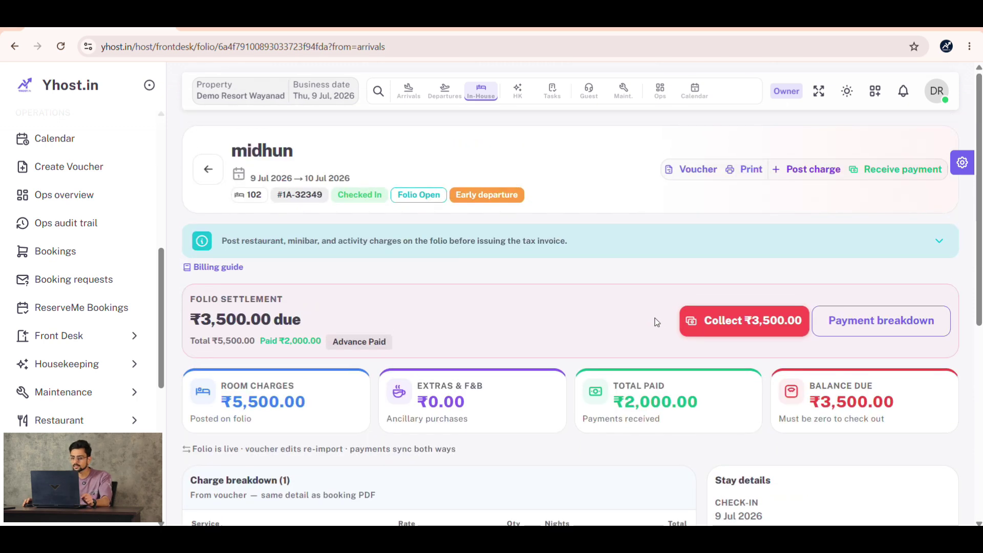
pyautogui.scroll(-2, 793, 226)
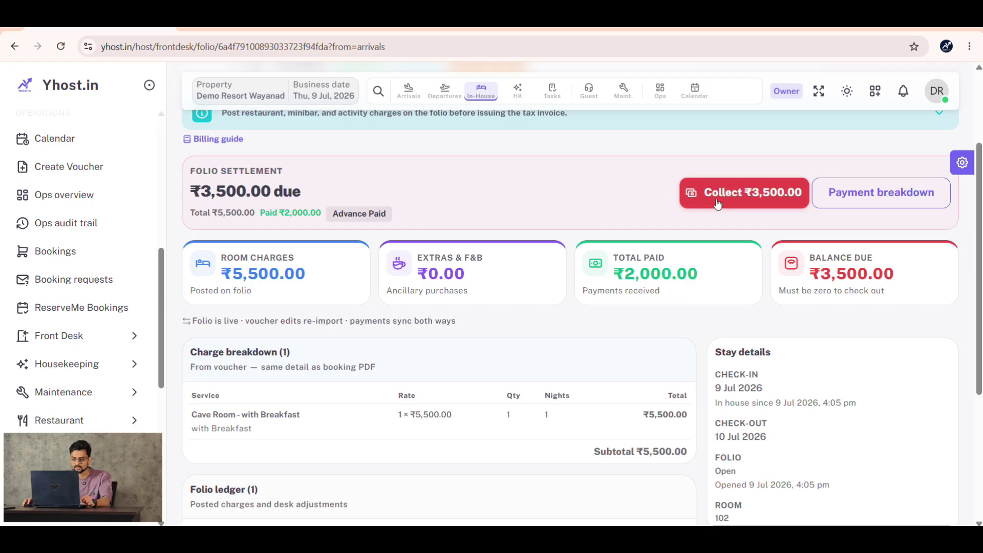
pyautogui.moveTo(237, 272); pyautogui.dragTo(296, 273)
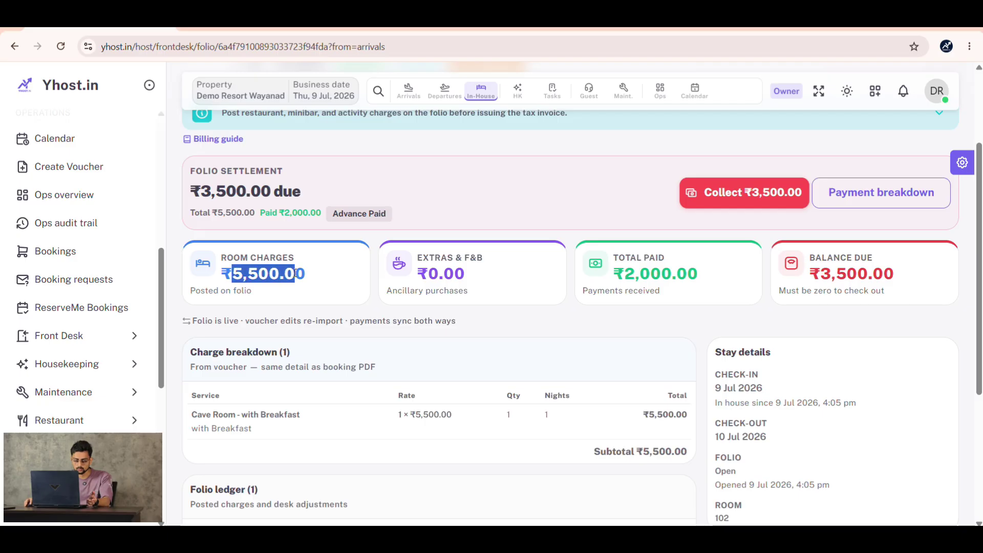
pyautogui.moveTo(613, 275); pyautogui.dragTo(719, 278)
pyautogui.scroll(-1, 718, 279)
pyautogui.scroll(-4, 718, 278)
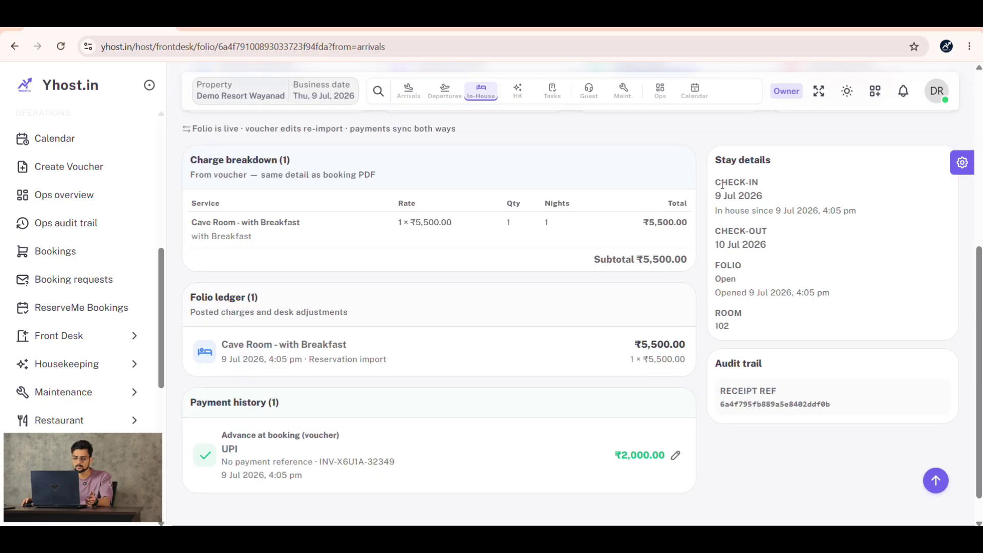
pyautogui.scroll(4, 533, 359)
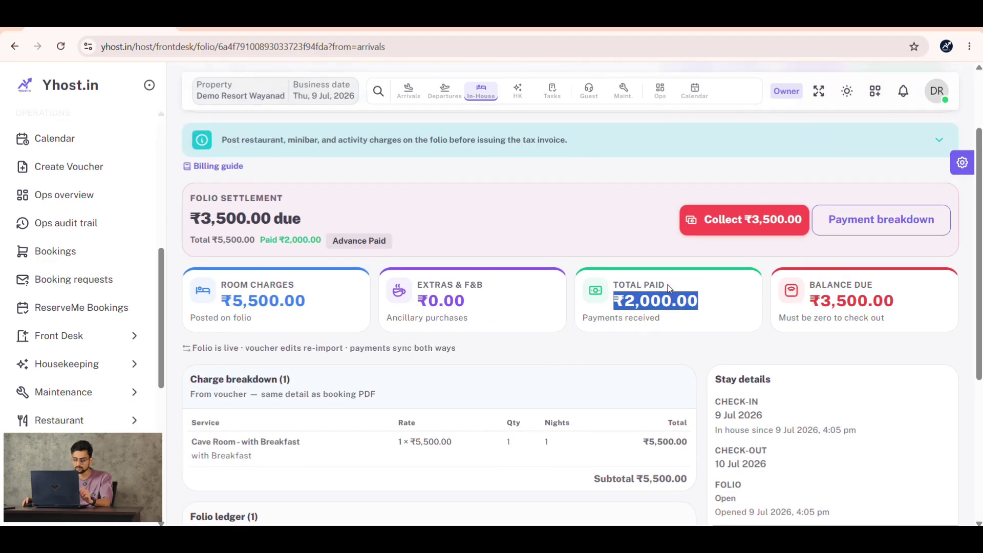
pyautogui.scroll(1, 668, 288)
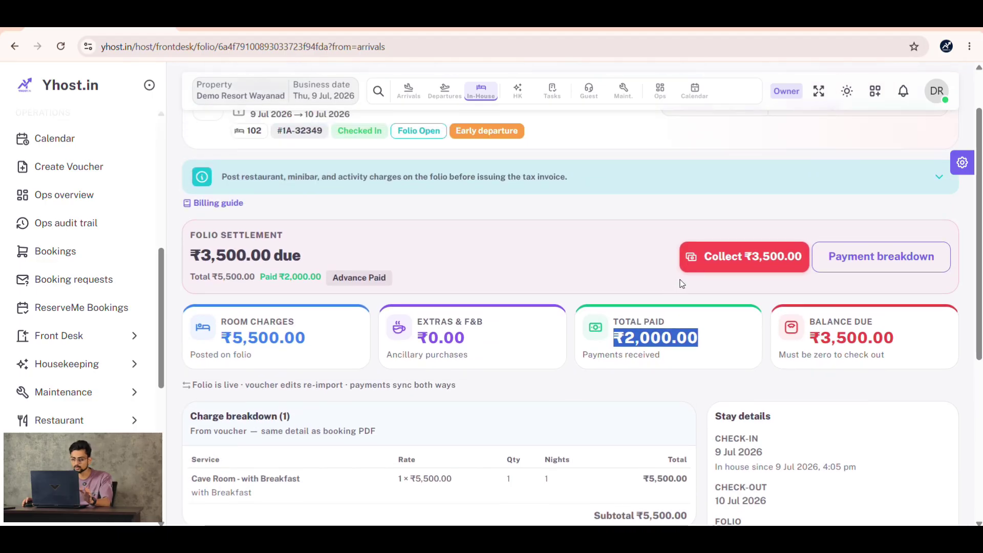
# - Record a ₹3,500 cash payment for the outstanding balance on the room 102 folio
pyautogui.click(722, 260)
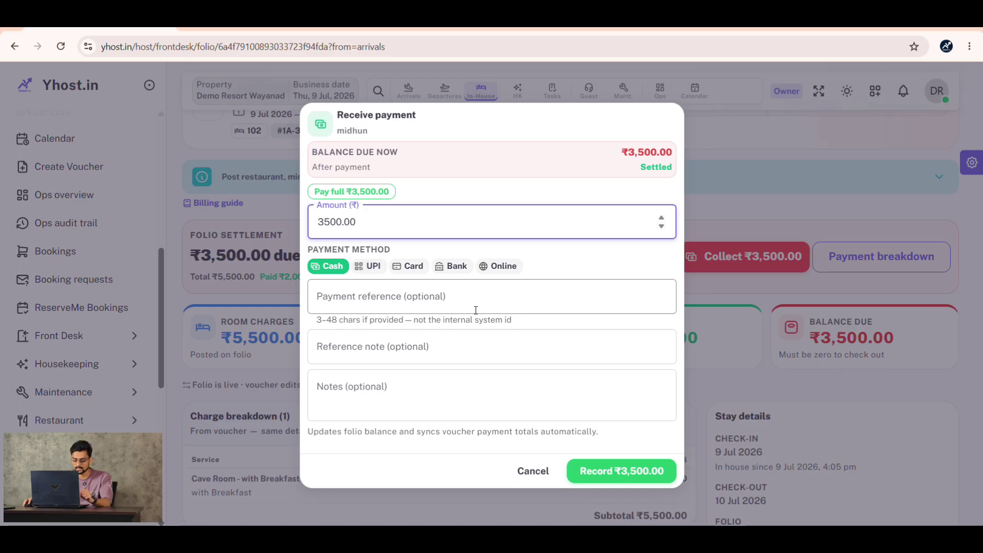
pyautogui.click(629, 476)
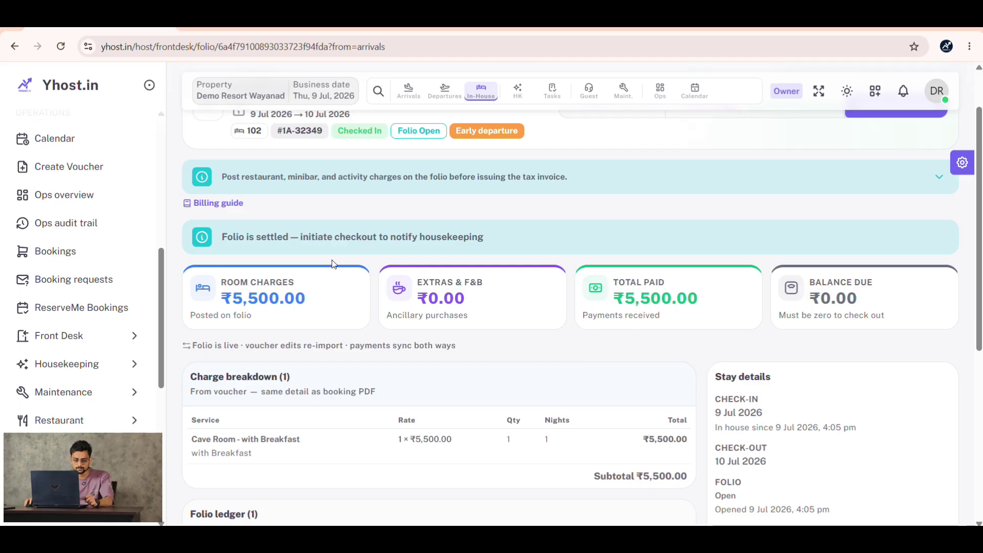
pyautogui.scroll(-3, 81, 352)
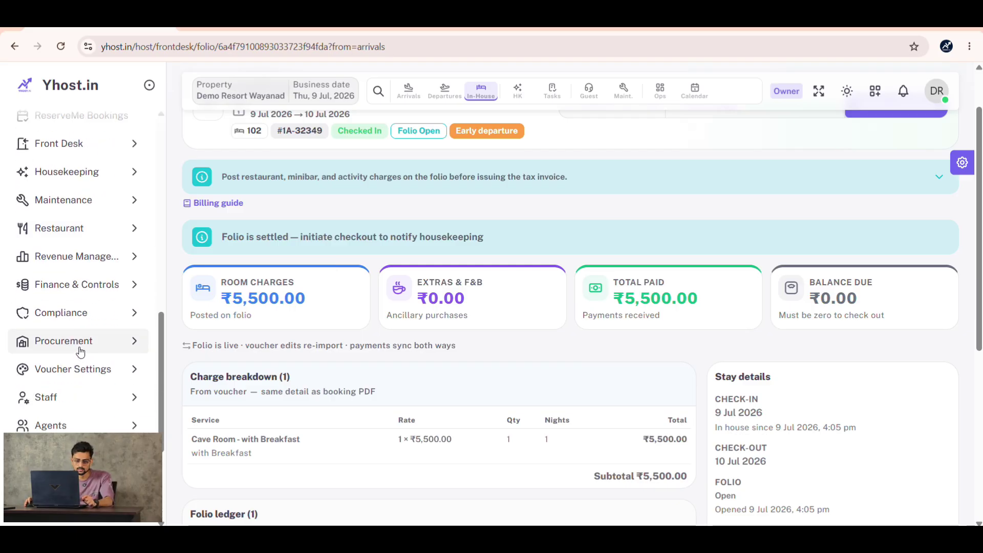
# - Go back to Arrivals and confirm room 102 shows Paid, ₹5,500 of ₹5,500
pyautogui.scroll(4, 77, 343)
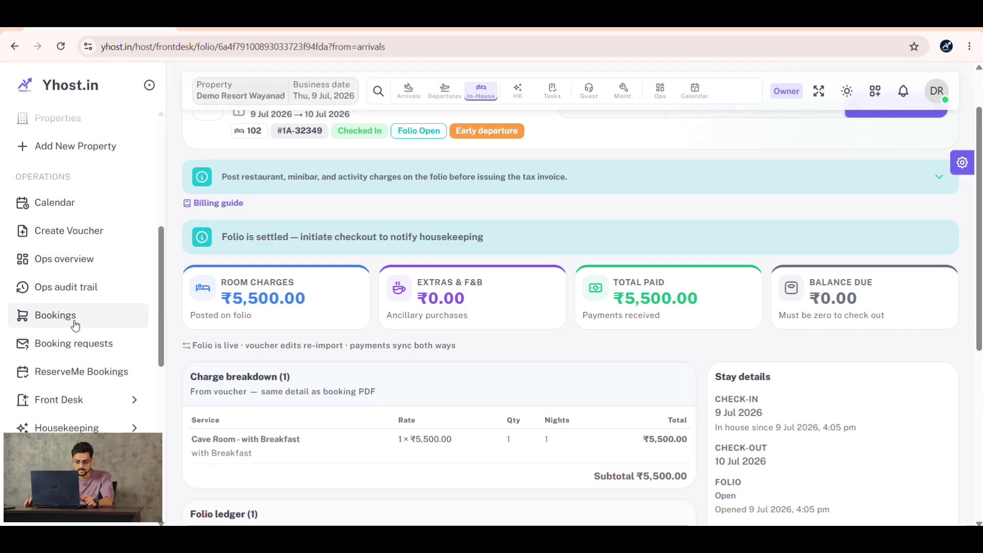
pyautogui.click(77, 401)
pyautogui.scroll(-2, 104, 269)
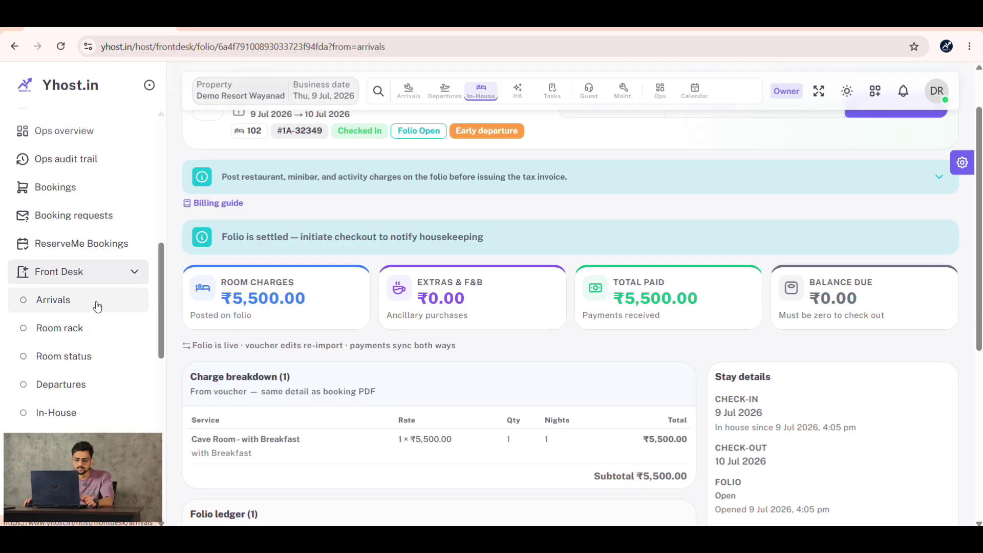
pyautogui.click(96, 305)
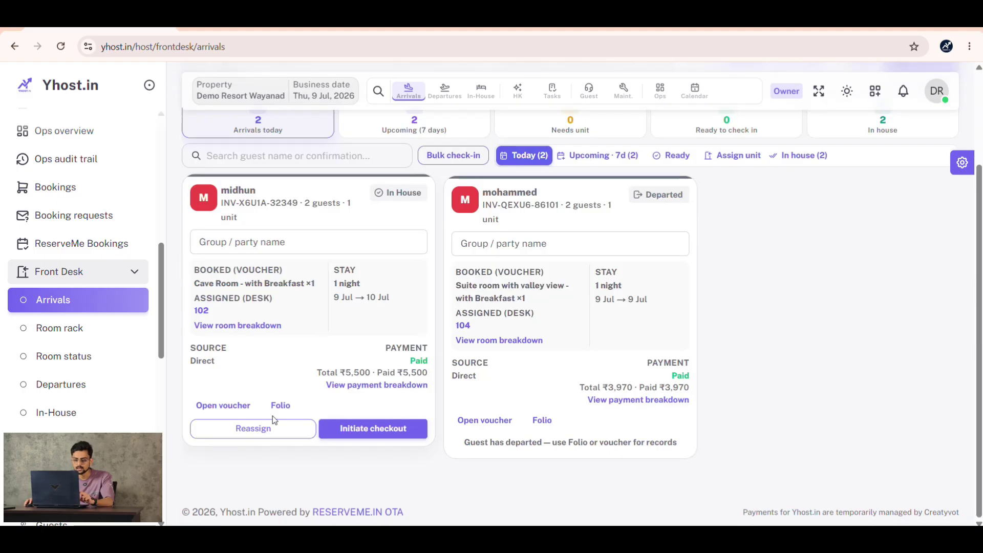
pyautogui.moveTo(409, 361); pyautogui.dragTo(429, 362)
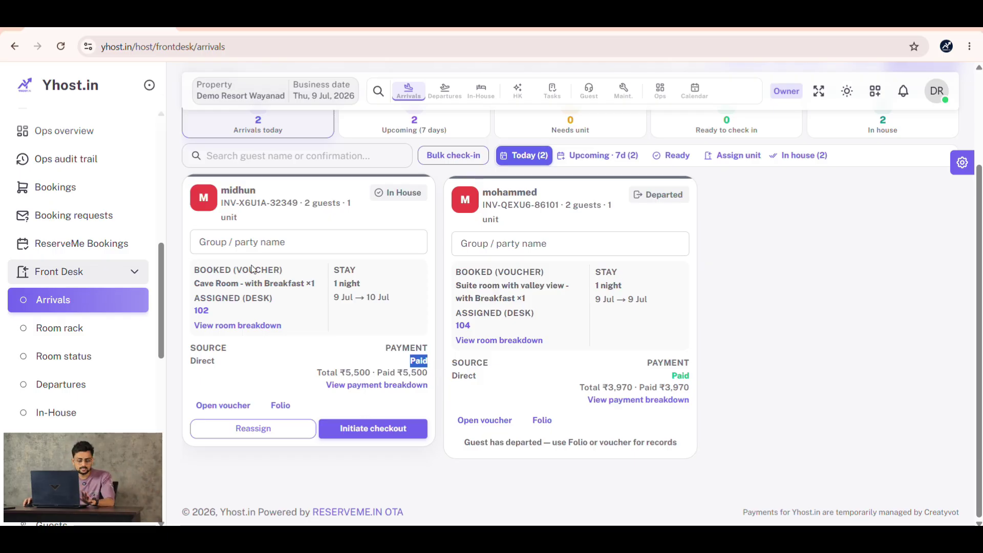
pyautogui.click(67, 280)
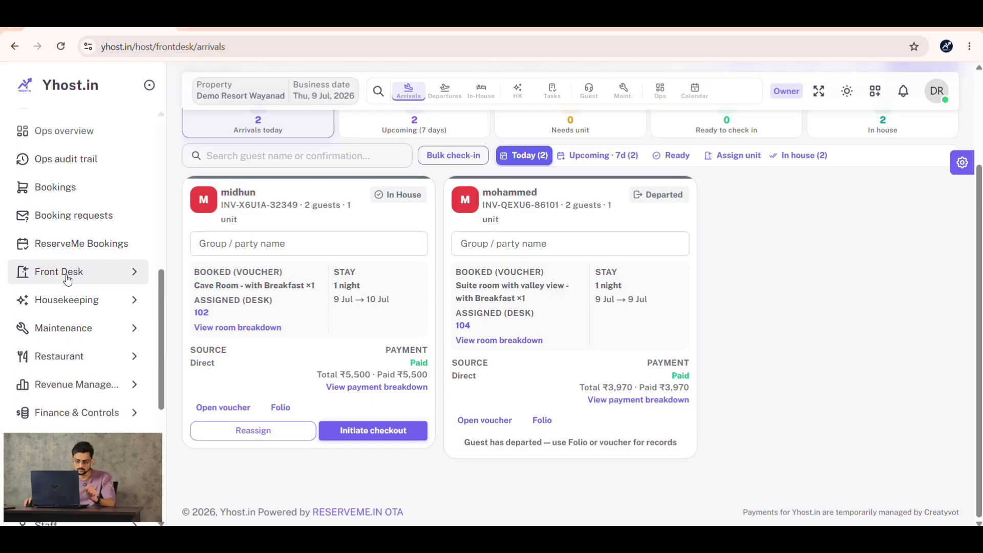
pyautogui.click(96, 281)
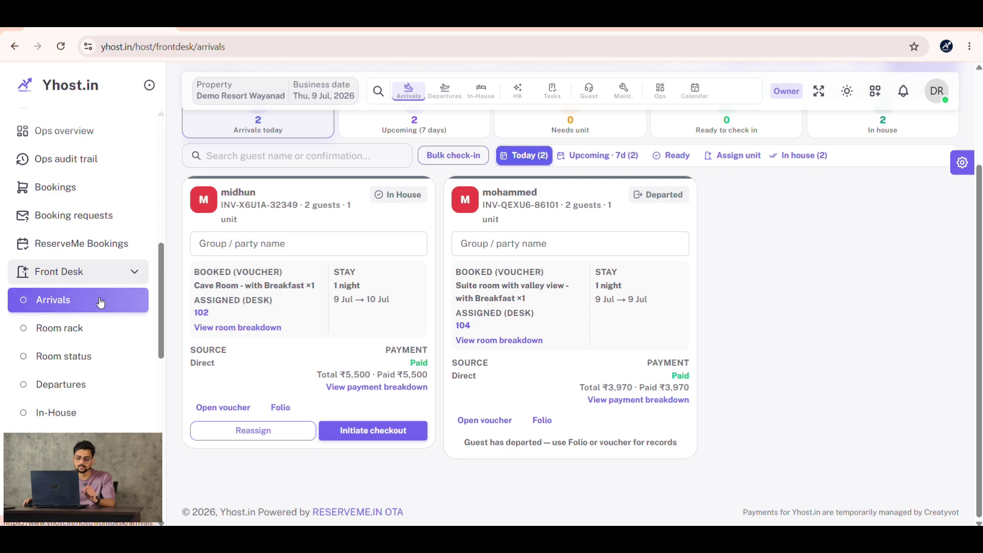
# - View the guest's profile, return to Arrivals, then expand the Housekeeping pages
pyautogui.click(273, 196)
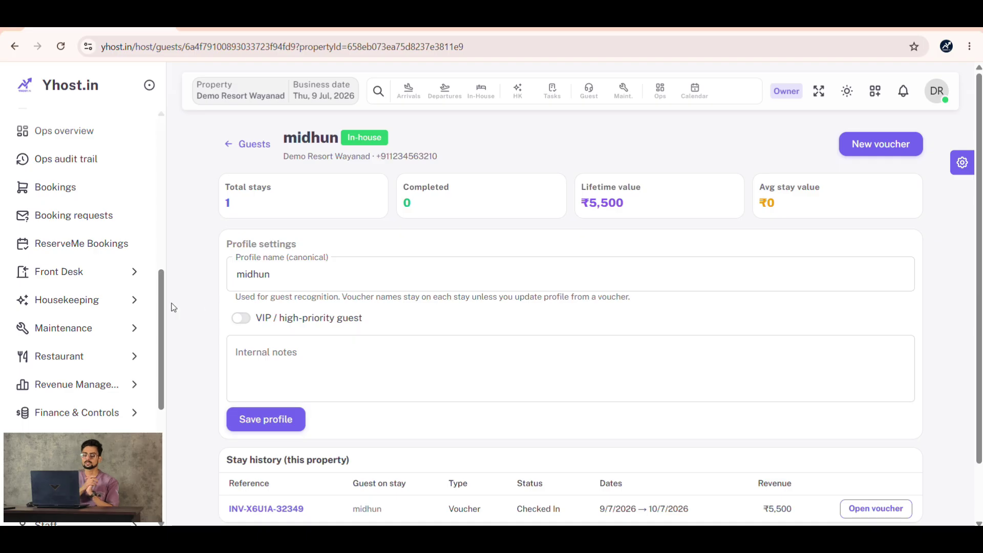
pyautogui.click(75, 280)
pyautogui.click(79, 297)
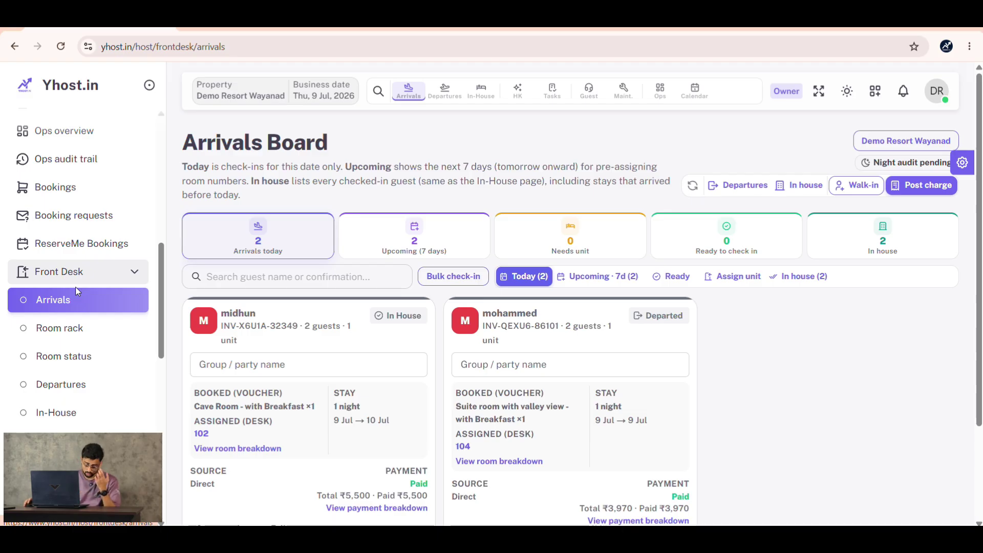
pyautogui.click(75, 280)
pyautogui.click(89, 302)
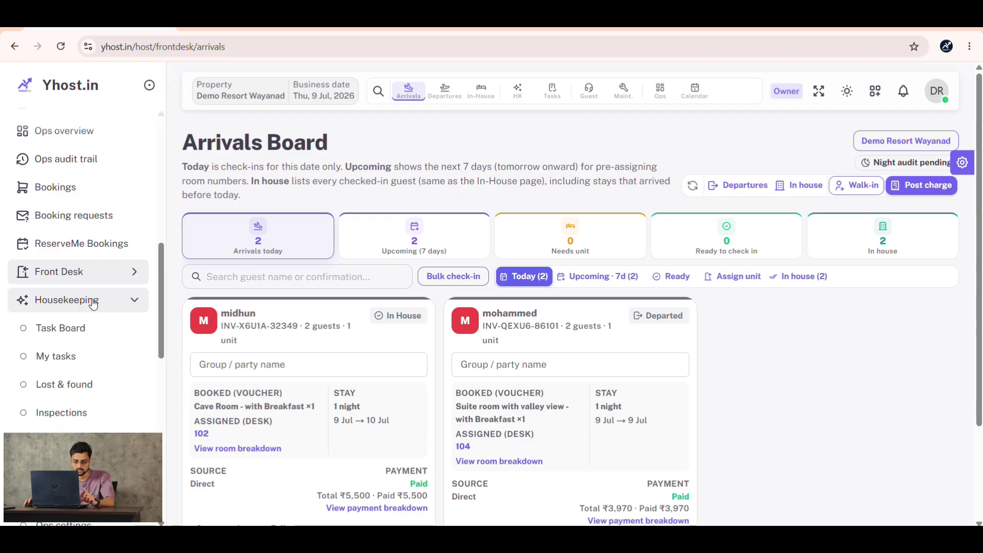
pyautogui.scroll(-3, 87, 308)
pyautogui.click(82, 205)
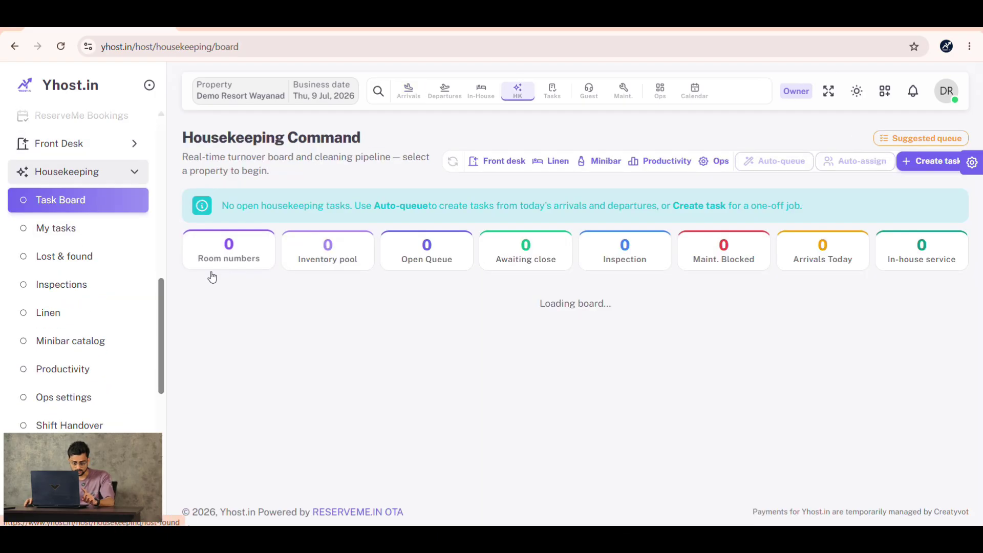
pyautogui.scroll(-1, 245, 323)
pyautogui.scroll(-1, 256, 345)
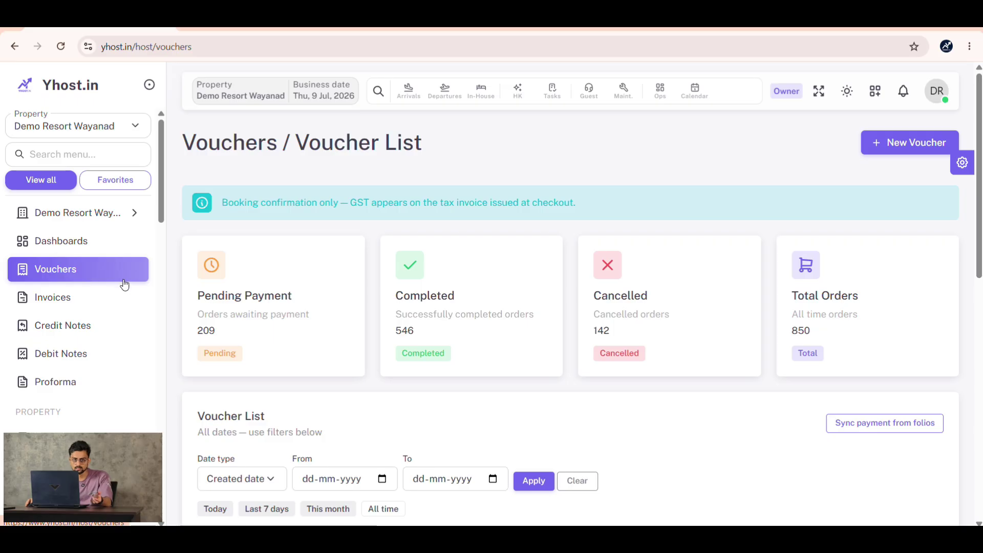
# - From the guest's booking voucher, open the room 102 folio showing ₹0.00 balance due
pyautogui.scroll(-5, 415, 270)
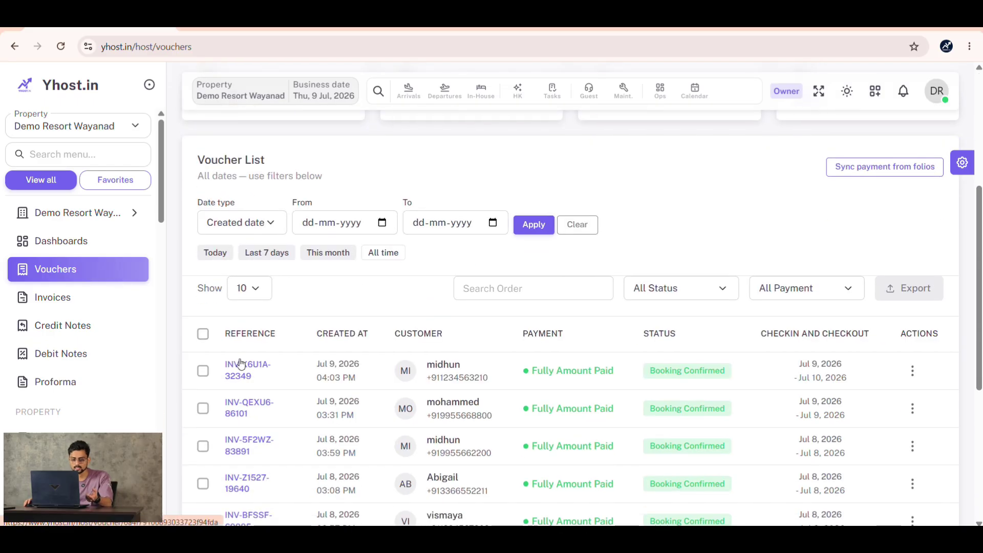
pyautogui.click(240, 363)
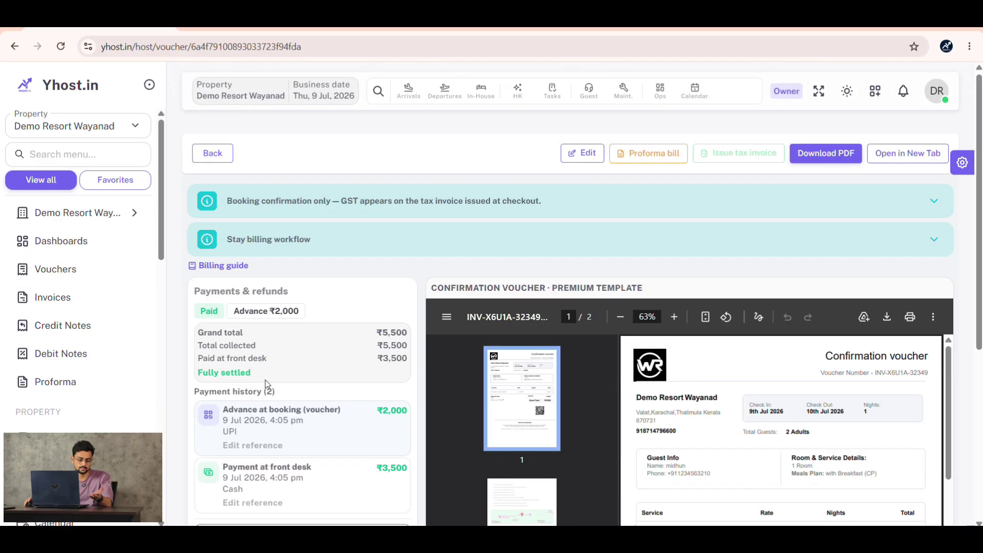
pyautogui.scroll(-2, 265, 380)
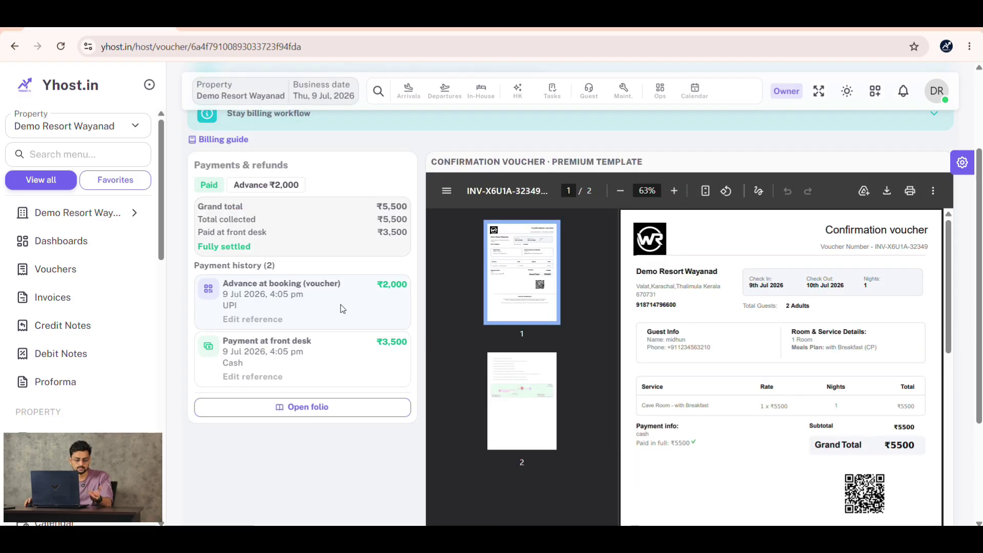
pyautogui.click(307, 406)
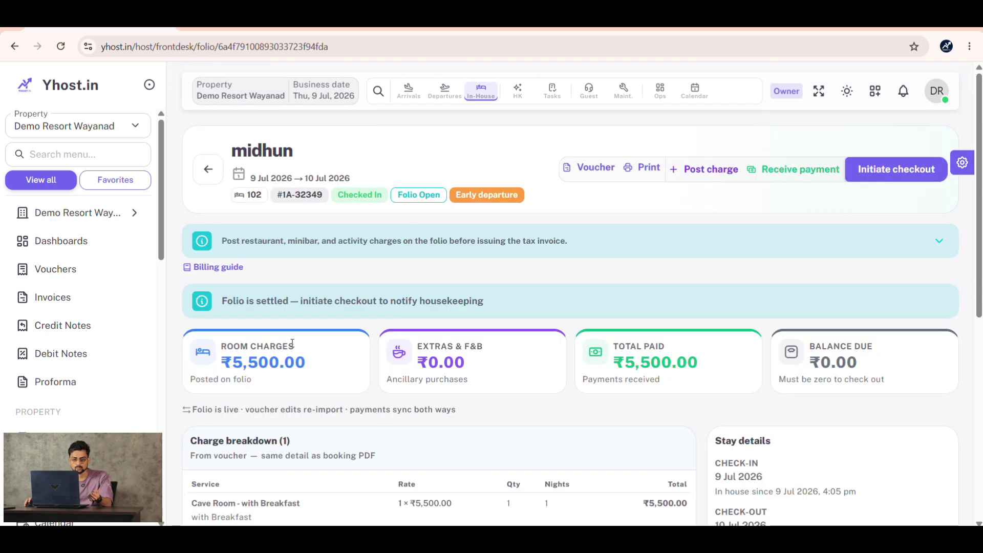
pyautogui.scroll(-7, 614, 325)
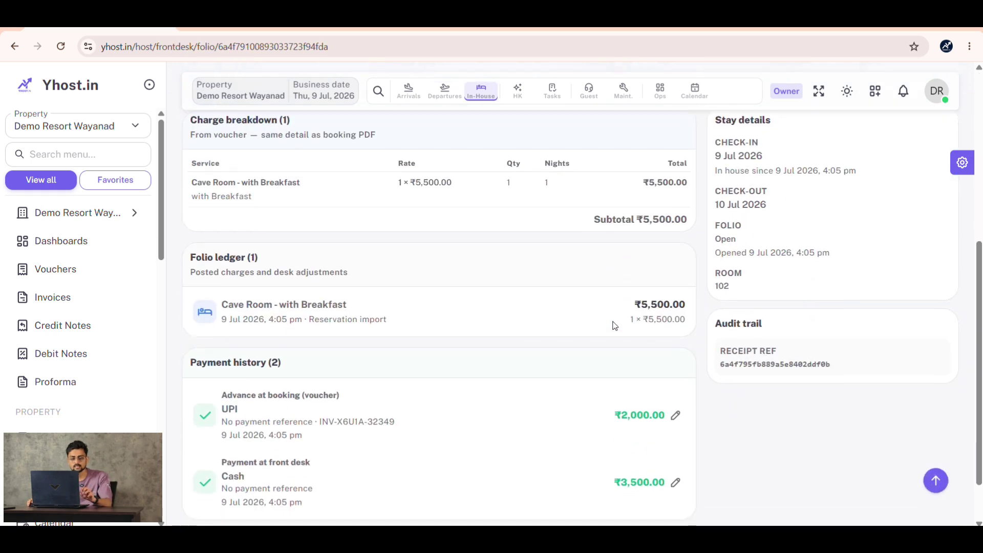
pyautogui.scroll(7, 614, 326)
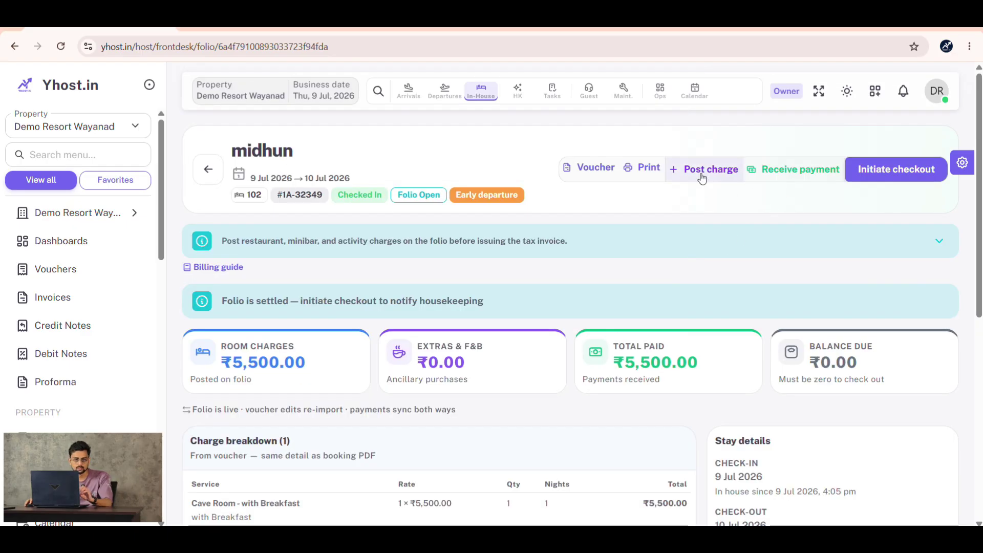
# - Post a charge of 10 Chappathi from the restaurant menu, totalling ₹100
pyautogui.click(701, 171)
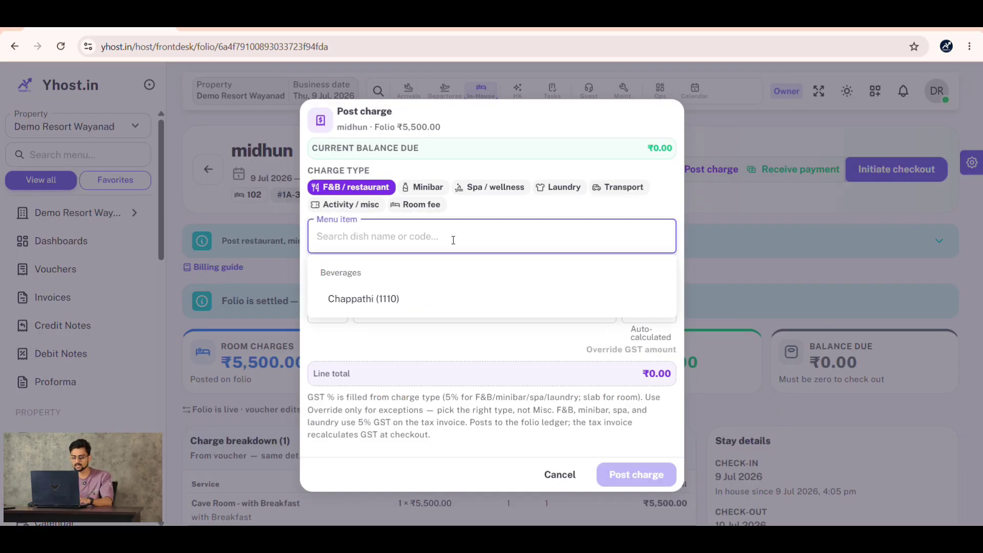
pyautogui.click(454, 299)
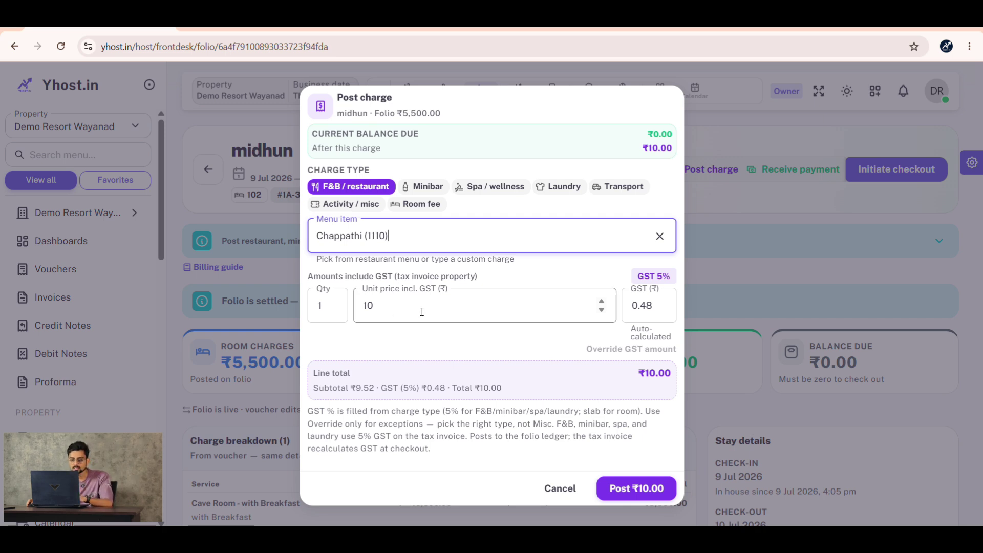
pyautogui.click(317, 306)
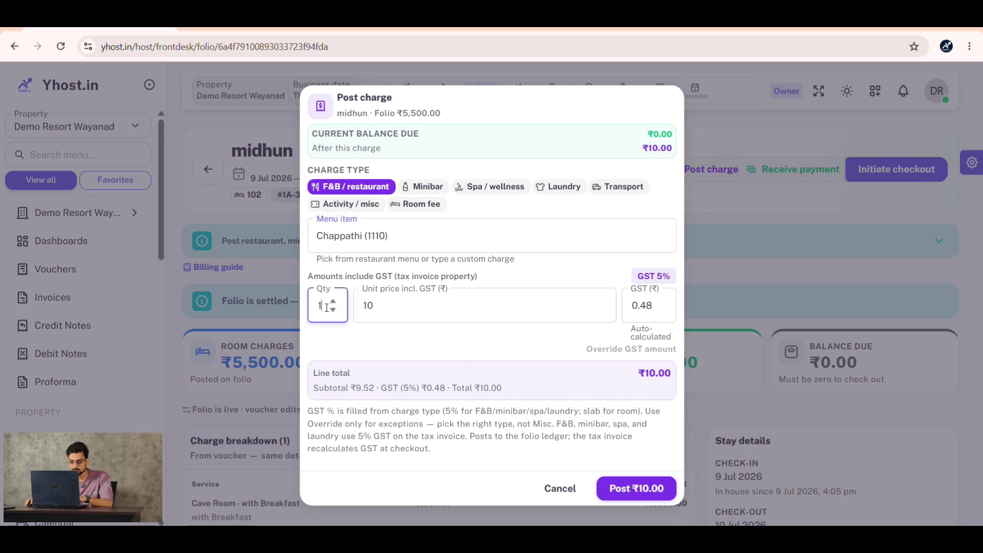
pyautogui.doubleClick(318, 307)
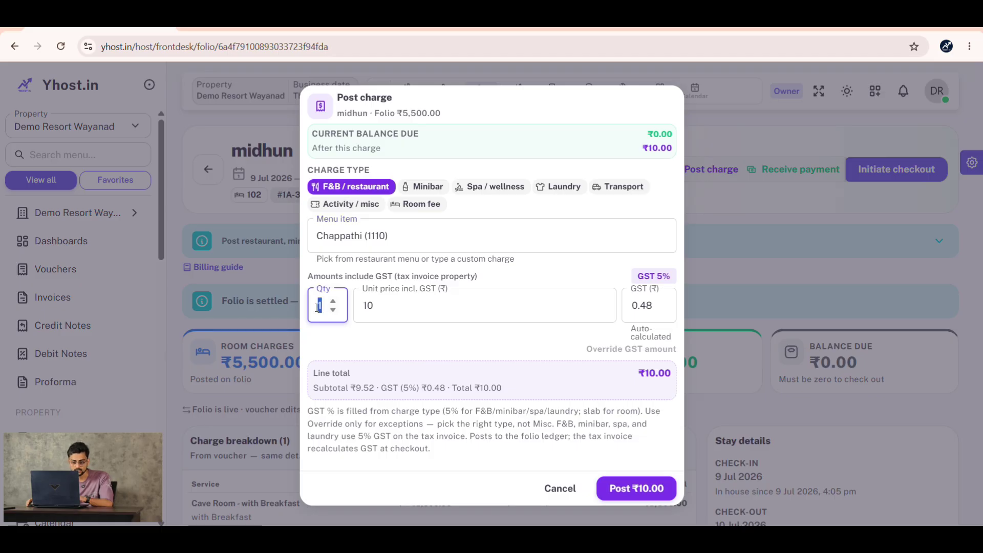
pyautogui.write('10')
pyautogui.click(640, 493)
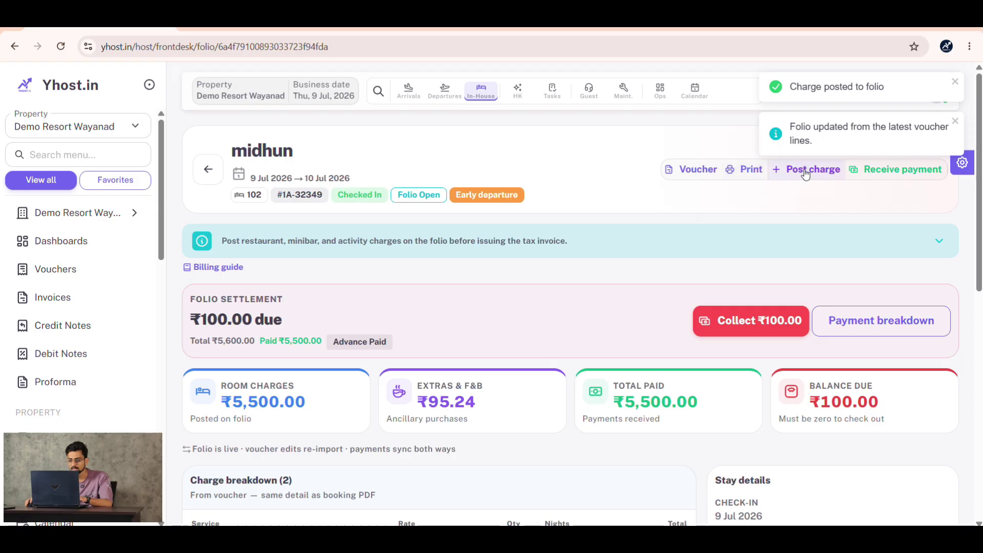
# - Post a custom 'cool drinks' charge of quantity 2 at ₹35 each, totalling ₹70
pyautogui.click(806, 170)
pyautogui.click(400, 234)
pyautogui.write('co')
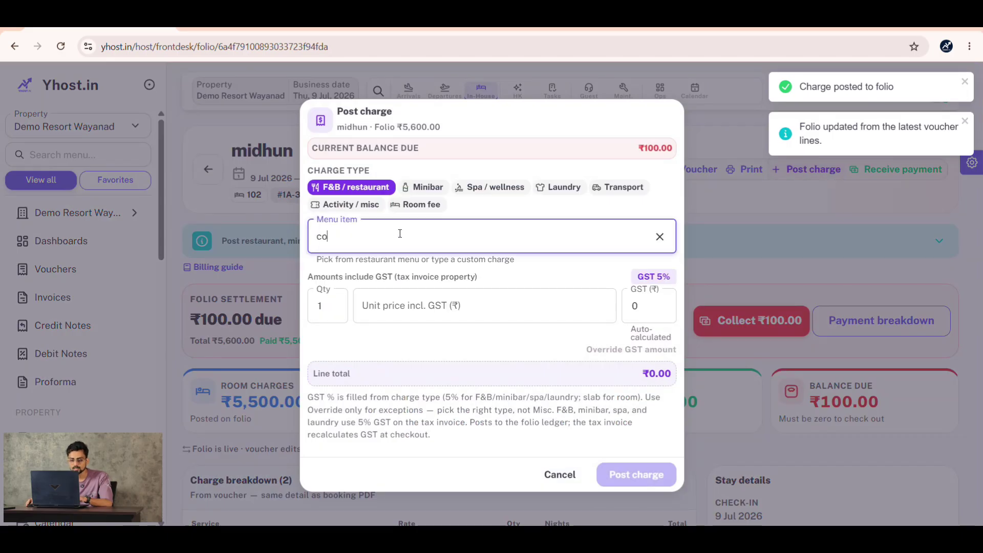
pyautogui.write('ol drinks')
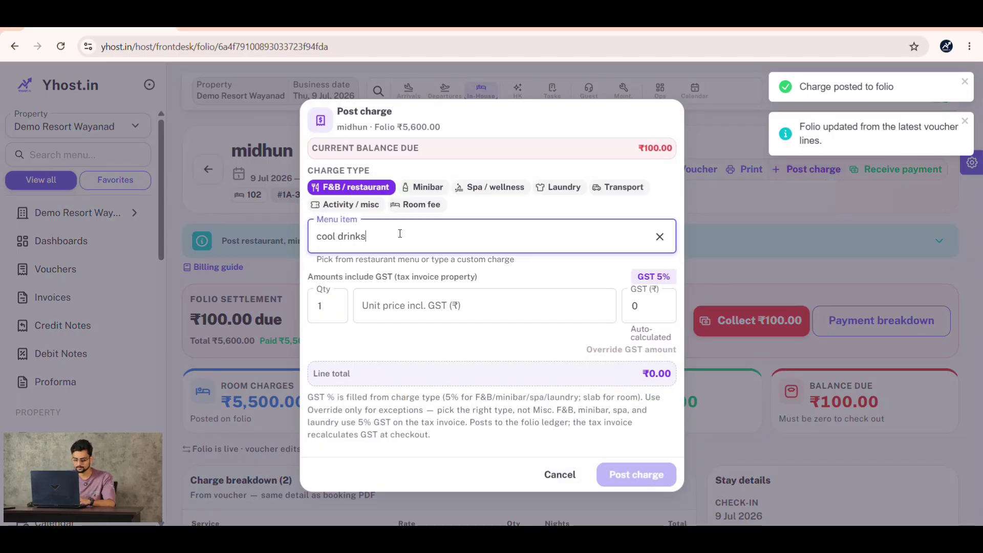
pyautogui.doubleClick(320, 307)
pyautogui.write('2')
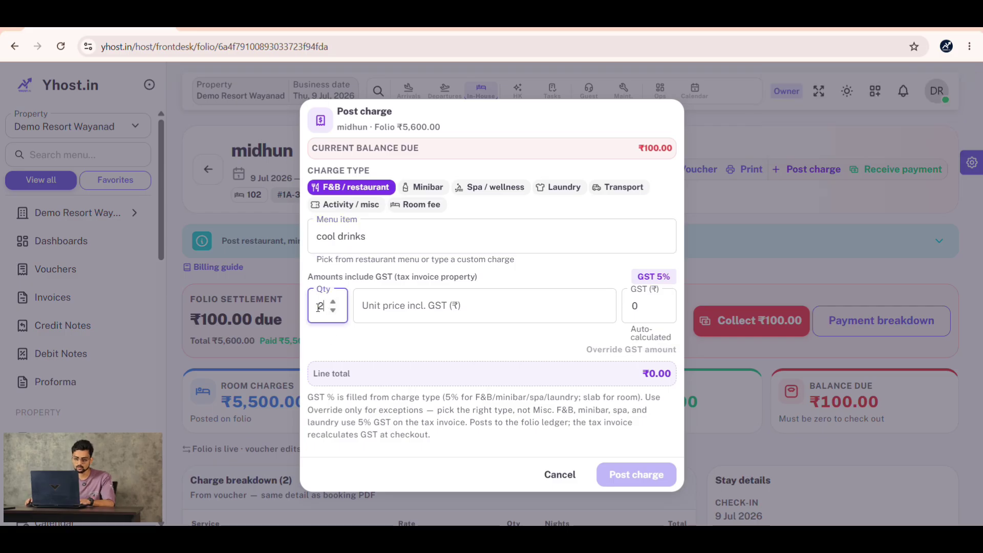
pyautogui.press('Tab')
pyautogui.write('35')
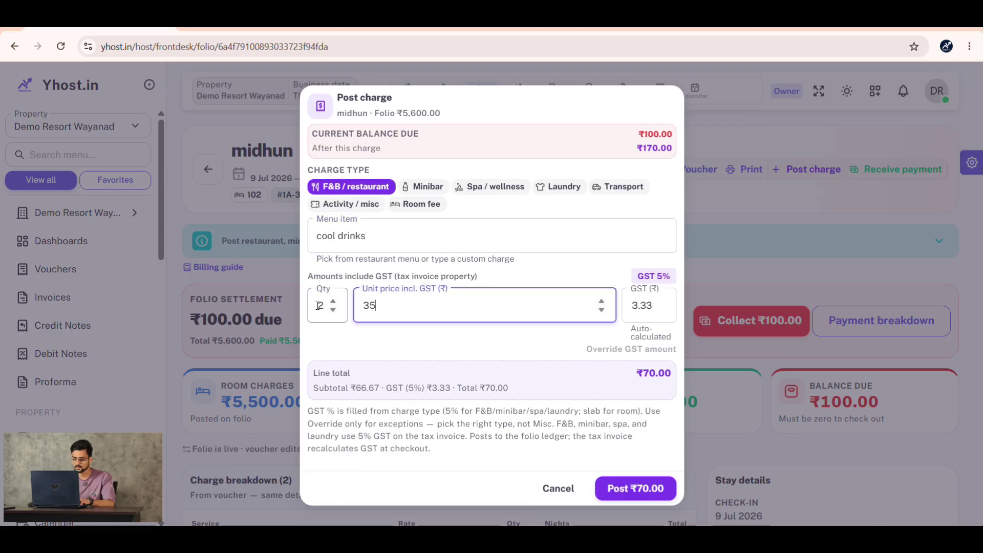
pyautogui.click(666, 492)
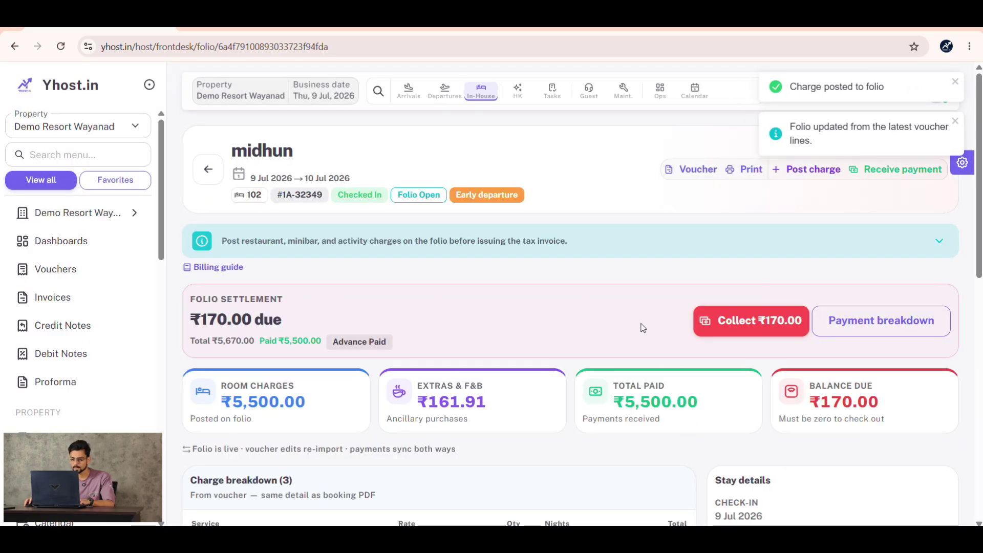
# - Collect the outstanding ₹170 in cash, bringing the folio to ₹5,670 paid
pyautogui.scroll(-8, 643, 328)
pyautogui.scroll(5, 421, 361)
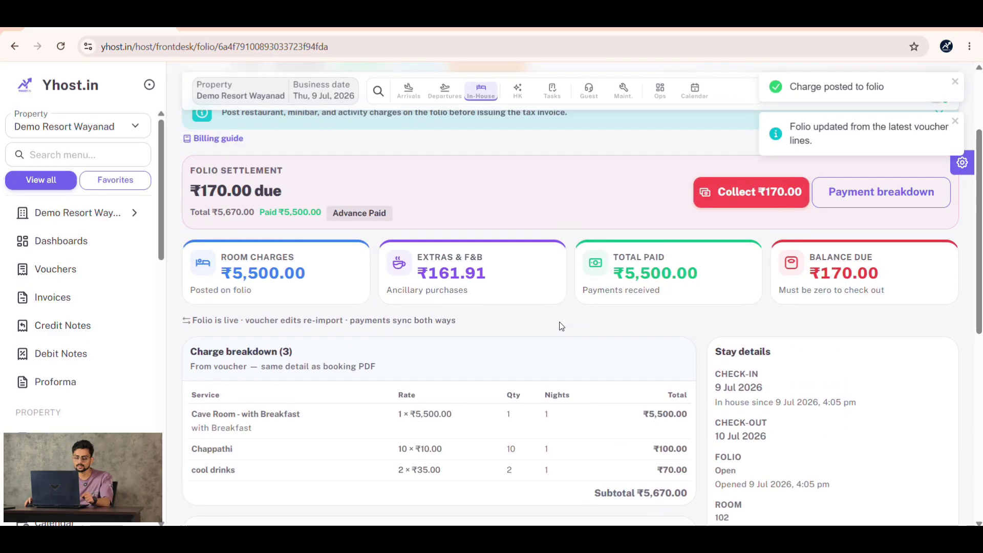
pyautogui.scroll(1, 562, 326)
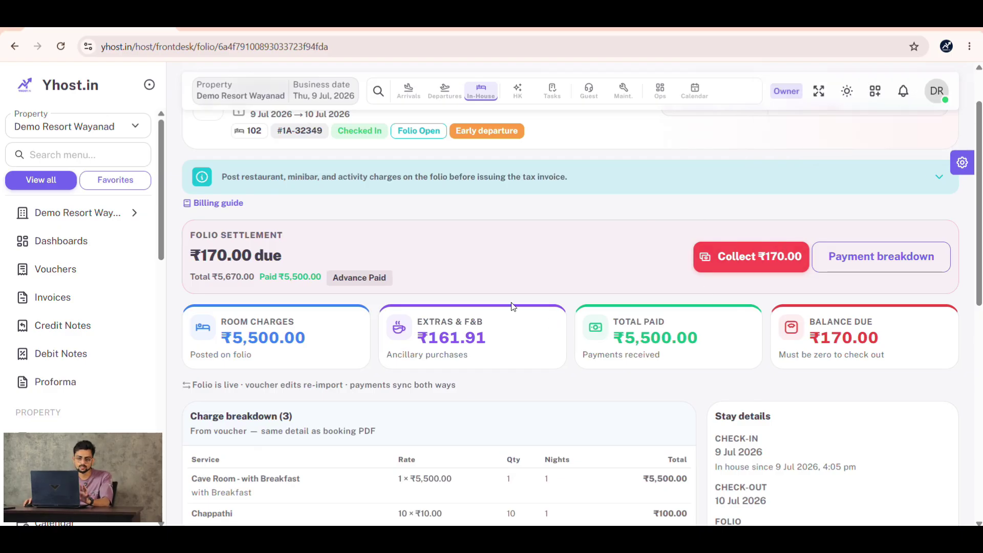
pyautogui.click(759, 267)
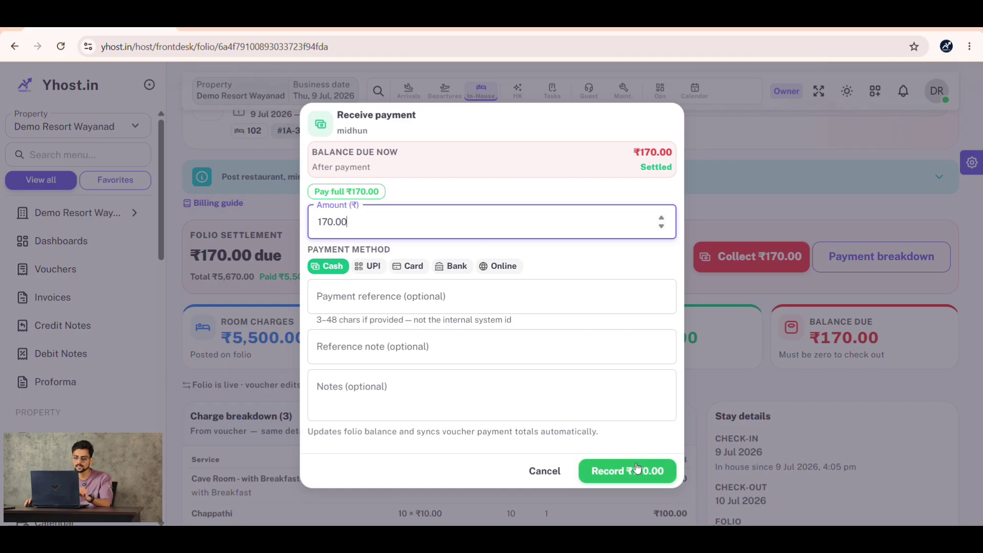
pyautogui.click(637, 467)
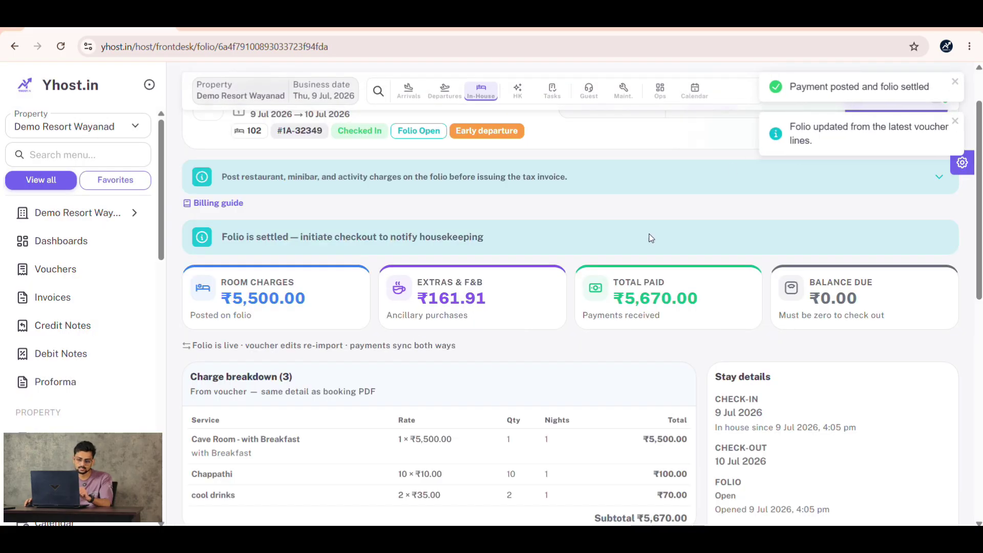
pyautogui.scroll(-10, 472, 328)
pyautogui.scroll(12, 564, 334)
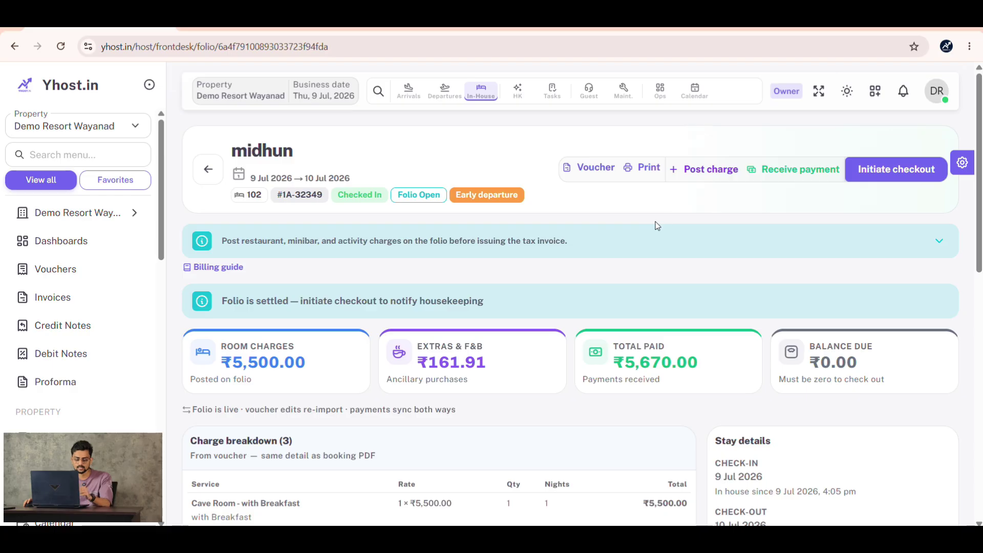
# - Initiate checkout on the room 102 folio so housekeeping gets the pre-departure inspection
pyautogui.click(899, 177)
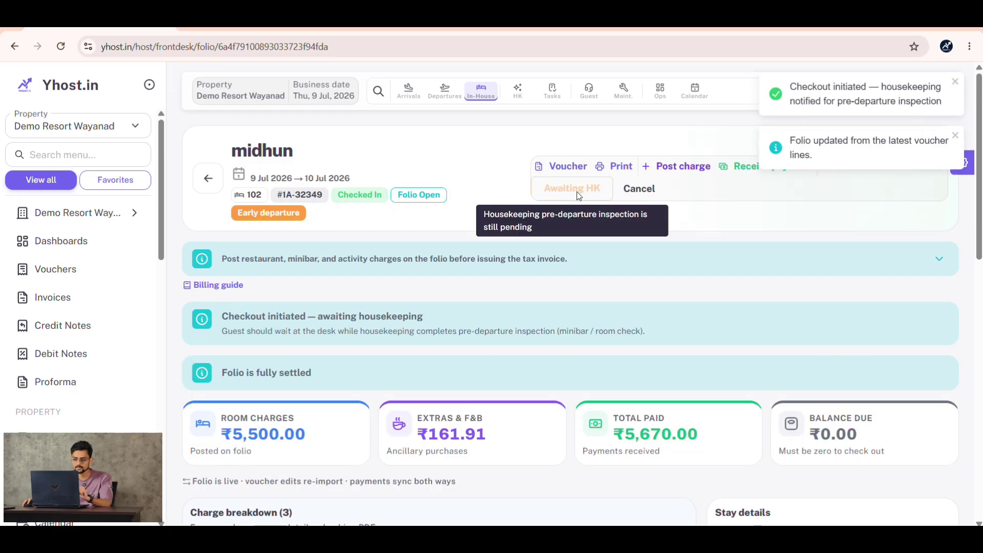
pyautogui.scroll(-6, 77, 284)
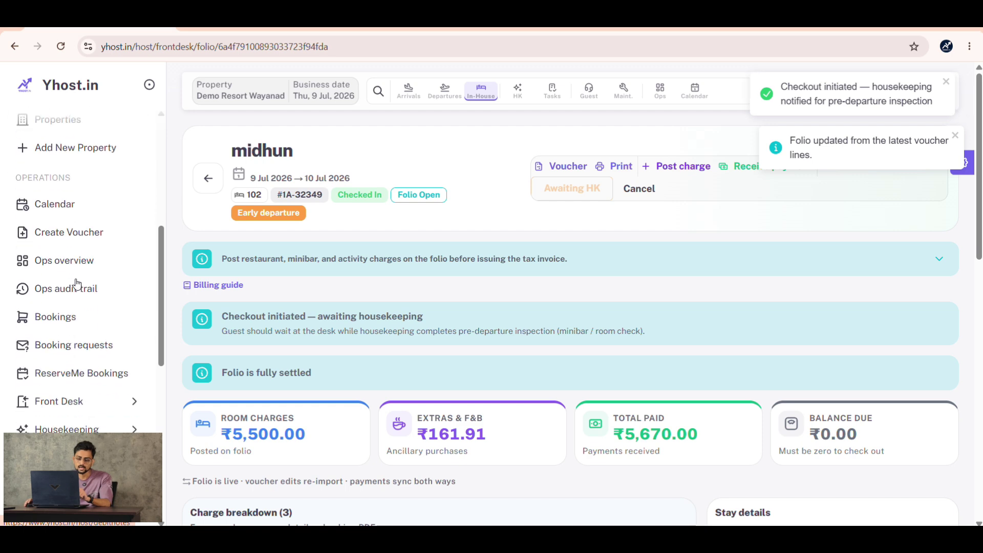
pyautogui.scroll(-3, 78, 283)
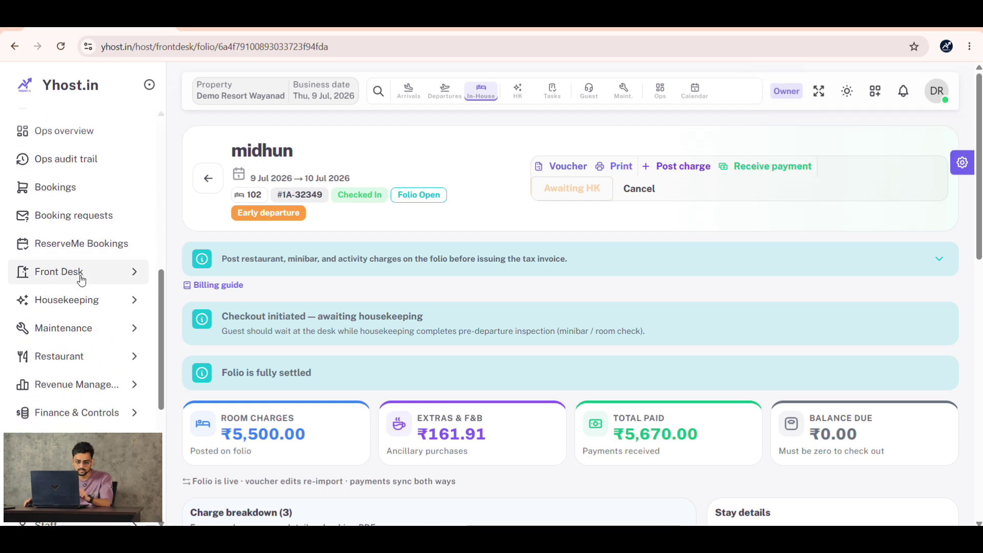
# - On the Housekeeping Task Board, assign room 102's pre-departure check to a housekeeper and release it
pyautogui.click(77, 299)
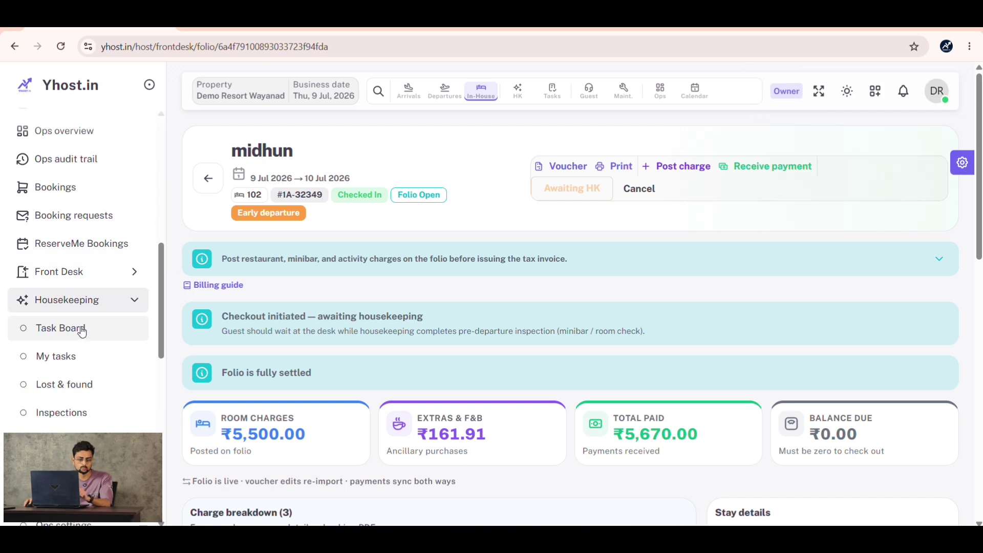
pyautogui.click(81, 331)
pyautogui.scroll(-3, 338, 296)
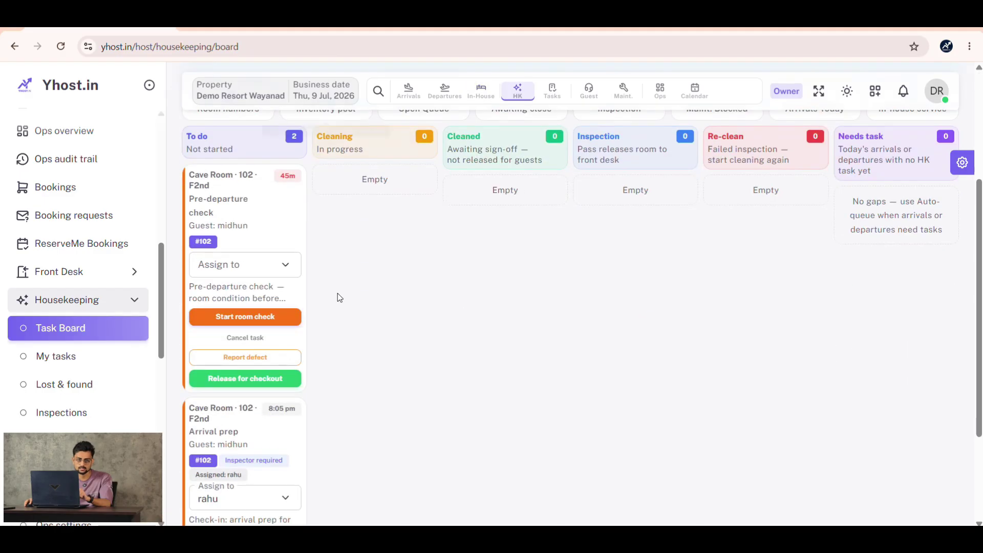
pyautogui.scroll(2, 338, 297)
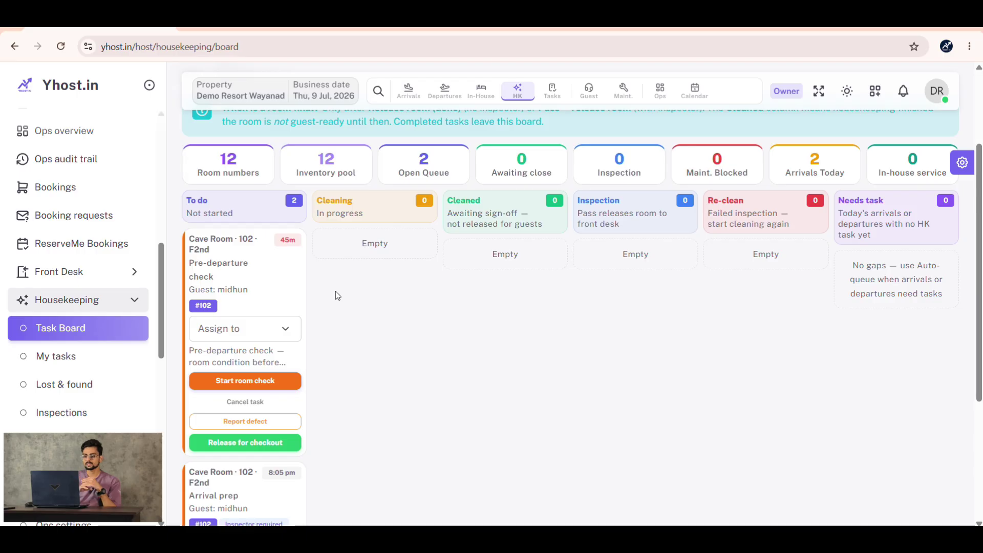
pyautogui.click(245, 329)
pyautogui.click(248, 387)
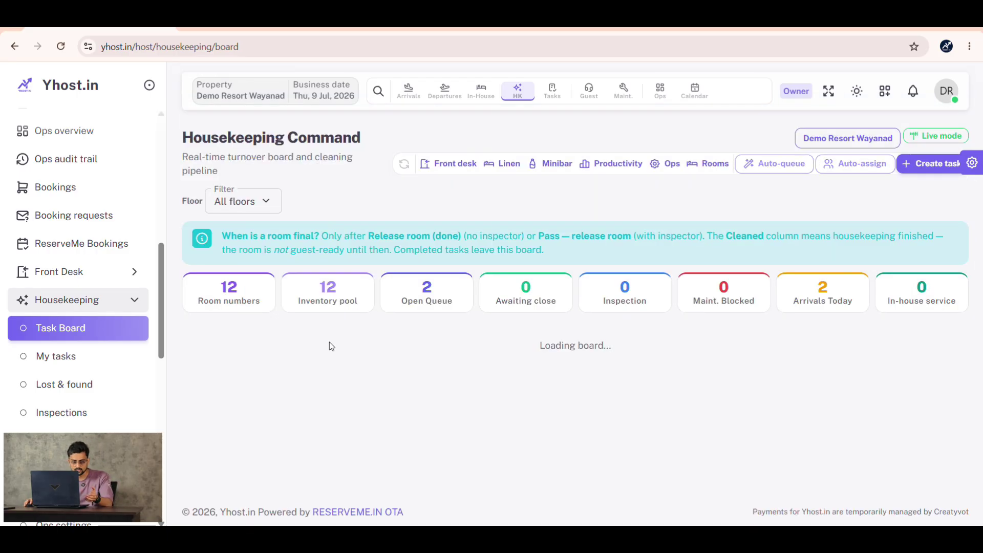
pyautogui.scroll(-2, 332, 342)
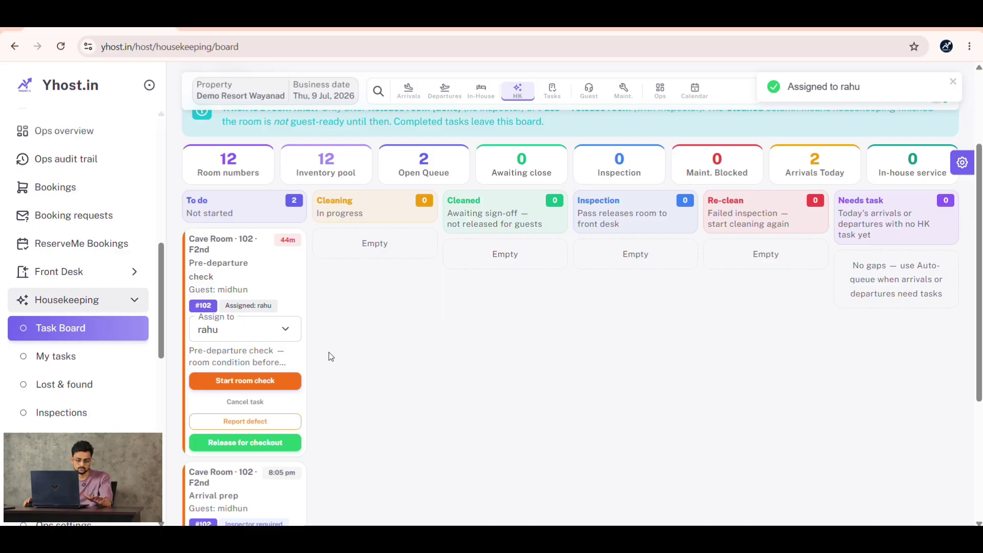
pyautogui.click(262, 442)
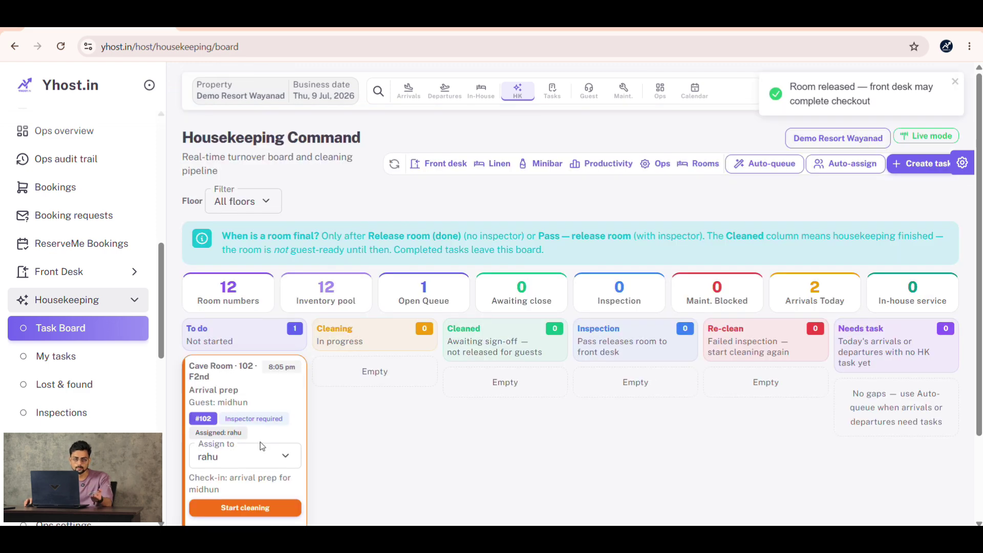
pyautogui.click(98, 272)
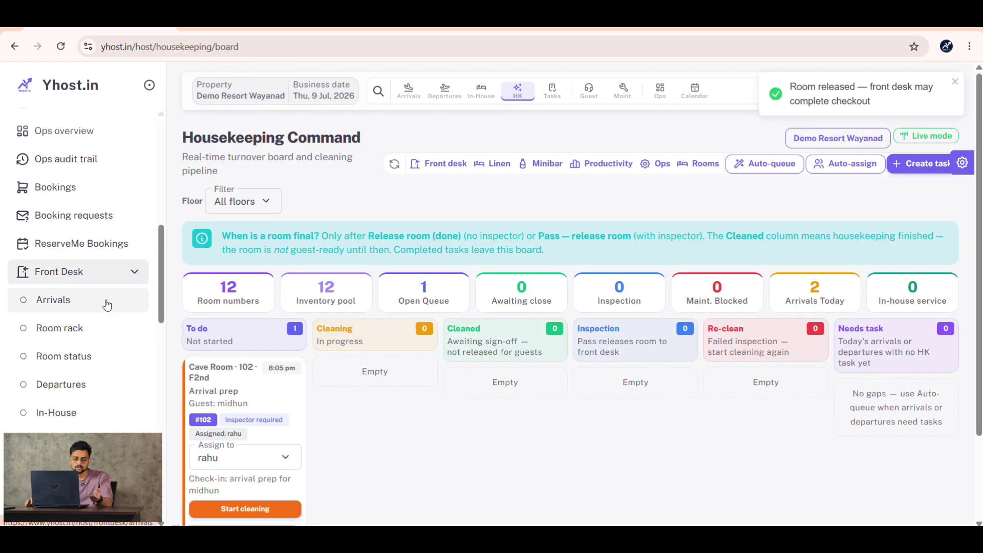
# - From Front Desk Arrivals, open room 102's Early checkout form and review its confirmations
pyautogui.click(100, 300)
pyautogui.scroll(-3, 425, 366)
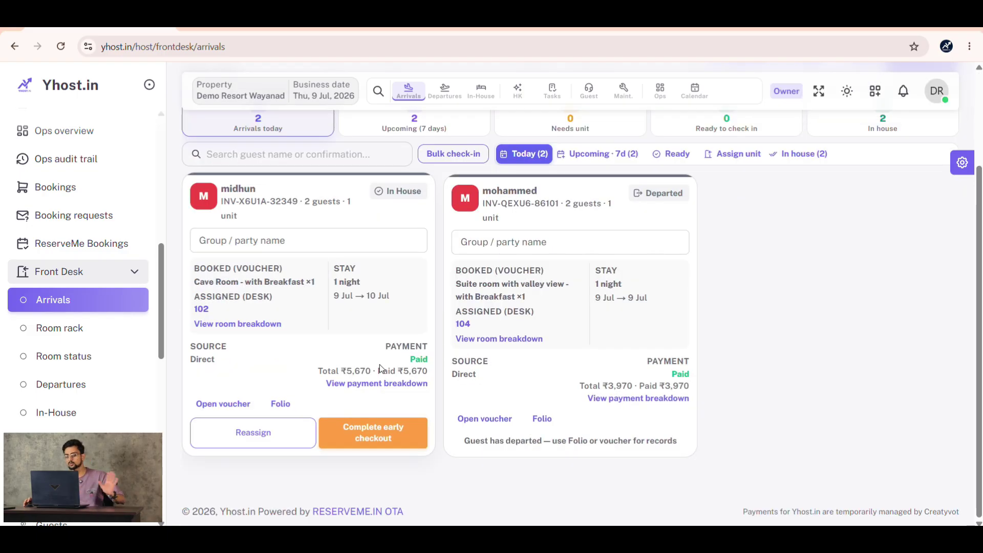
pyautogui.click(373, 439)
pyautogui.scroll(-5, 515, 281)
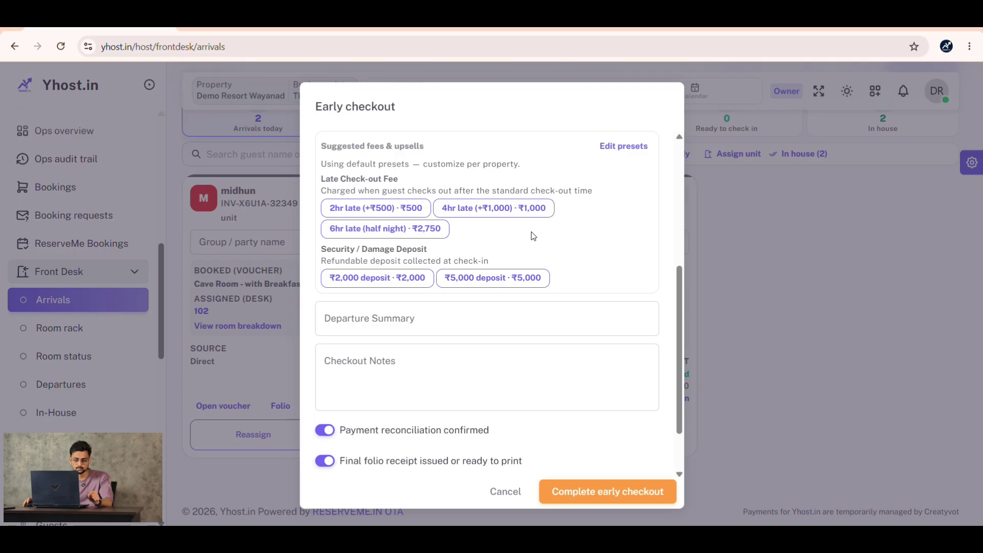
pyautogui.scroll(1, 533, 236)
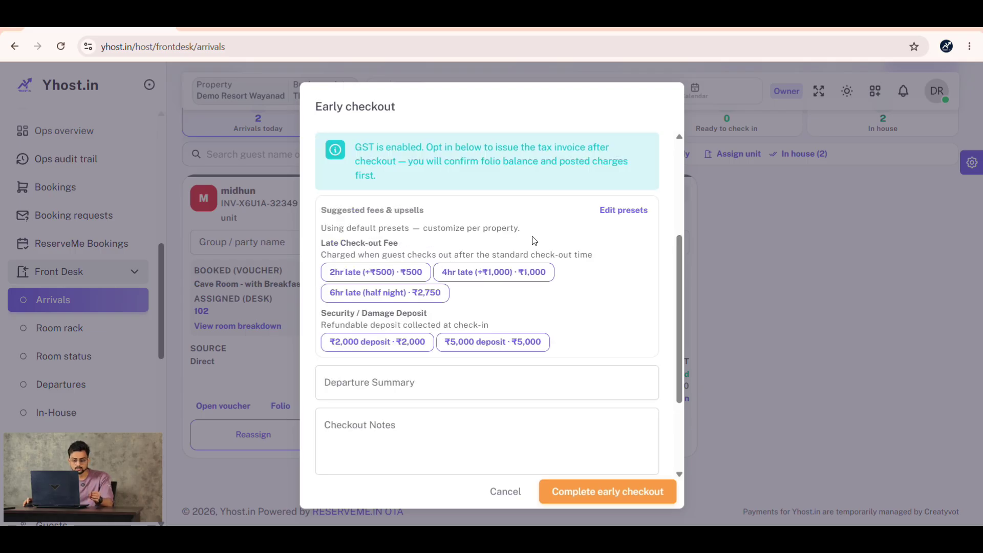
pyautogui.scroll(-2, 533, 236)
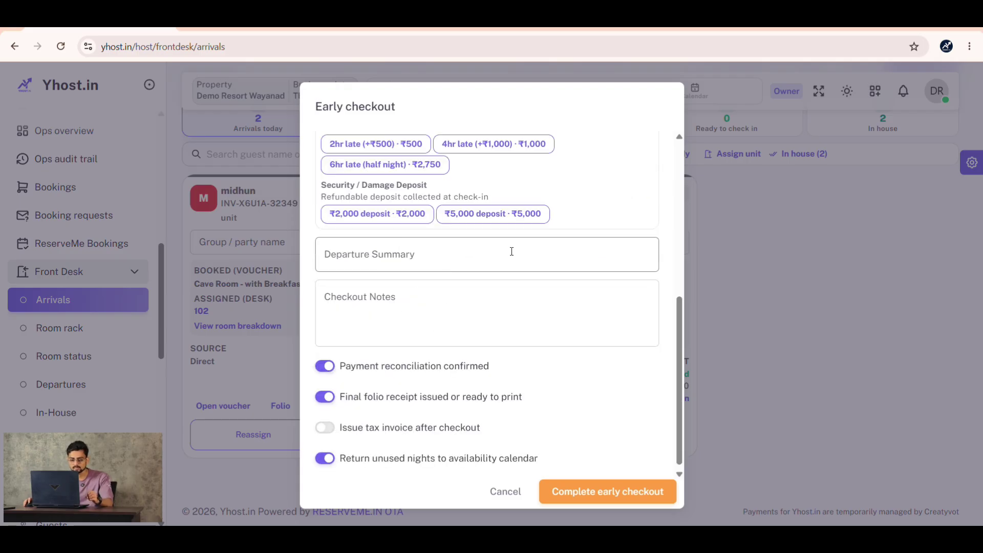
pyautogui.scroll(1, 555, 269)
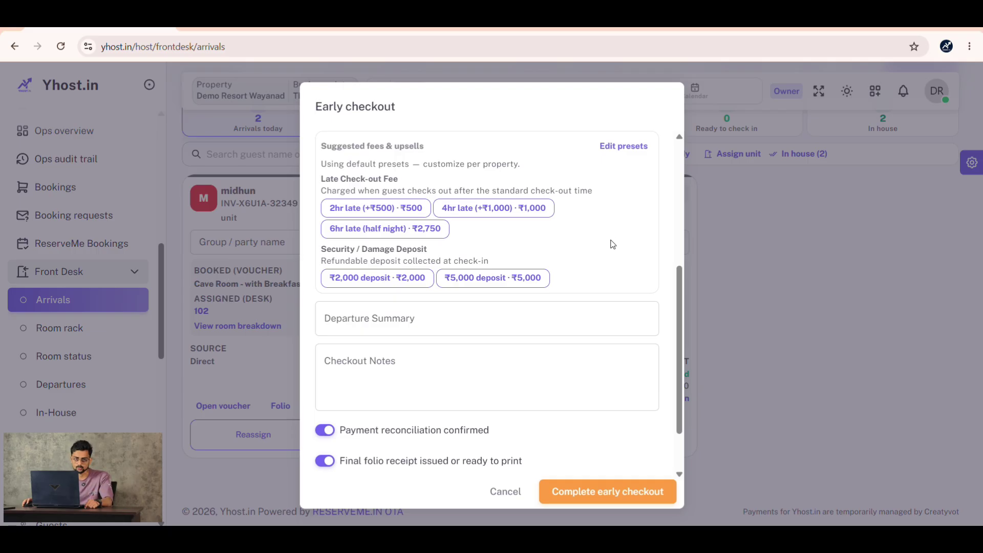
pyautogui.scroll(-2, 612, 245)
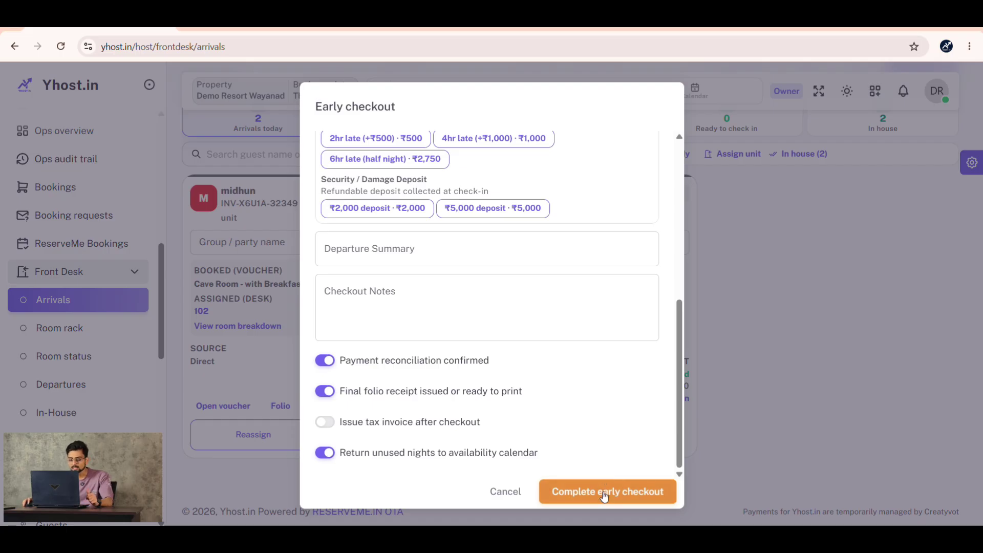
# - Complete room 102's early checkout so the guest shows Departed, then open their booking voucher
pyautogui.click(604, 493)
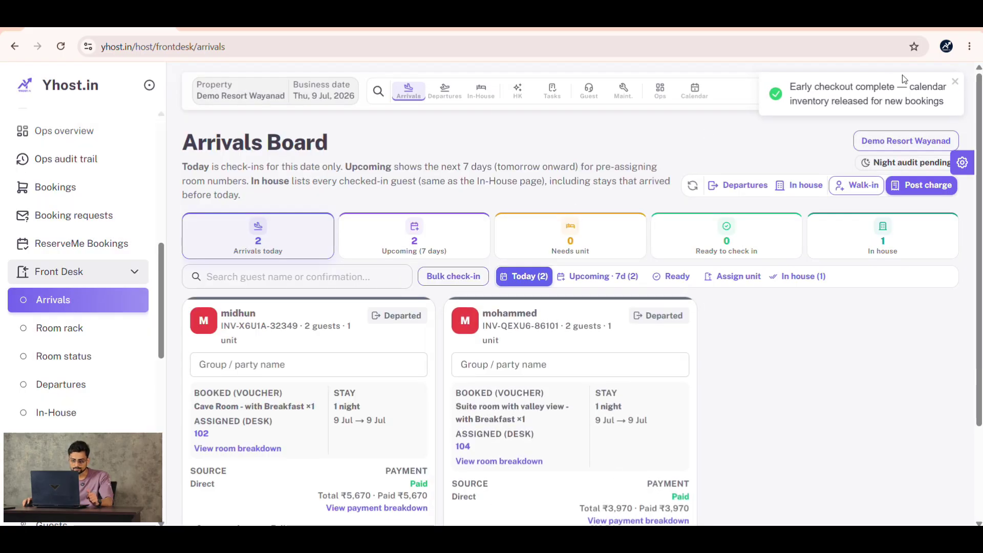
pyautogui.scroll(-3, 343, 343)
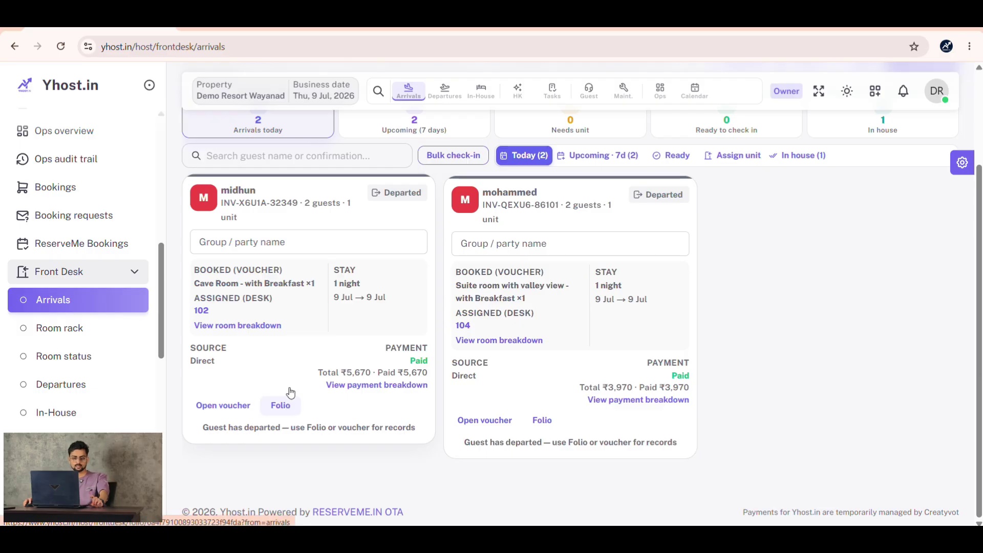
pyautogui.scroll(6, 69, 285)
pyautogui.scroll(3, 68, 284)
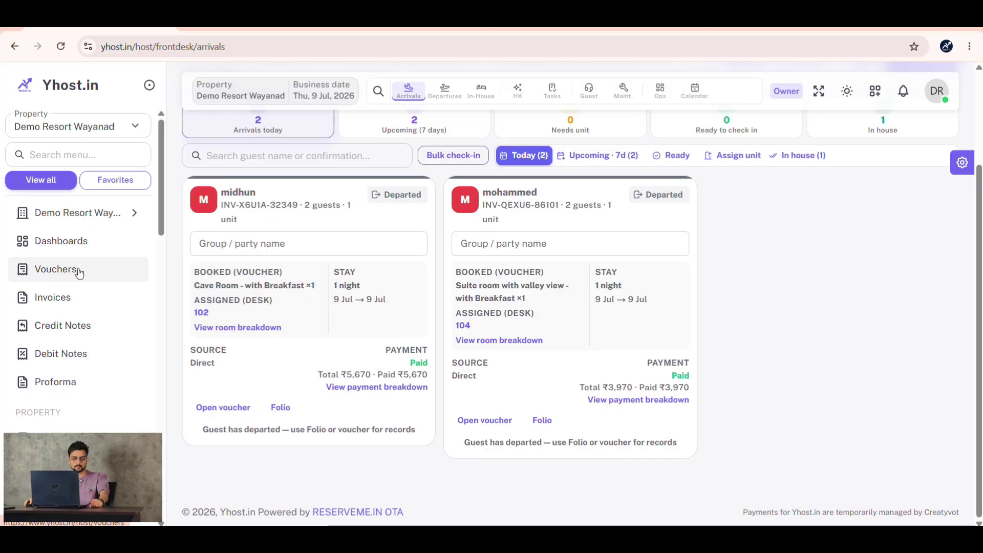
pyautogui.click(79, 273)
pyautogui.click(246, 368)
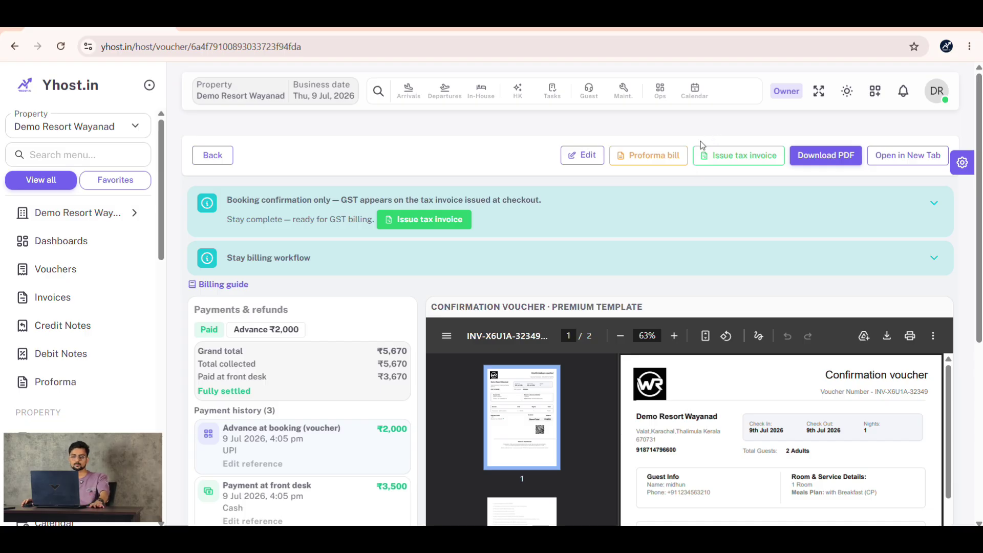
# - Confirm all charges are posted and issue GST tax invoice DRW-2026-0015 for the room 102 stay
pyautogui.click(748, 157)
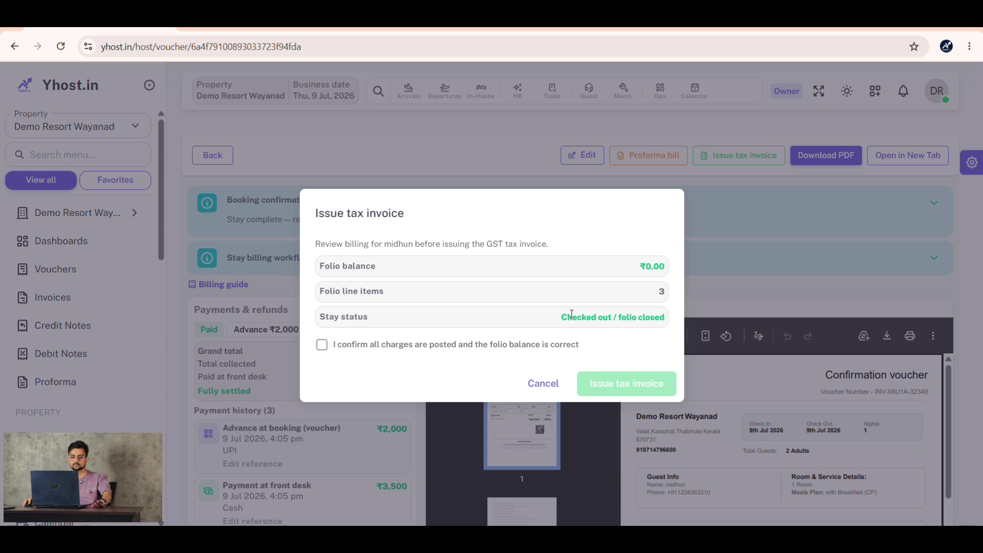
pyautogui.click(321, 344)
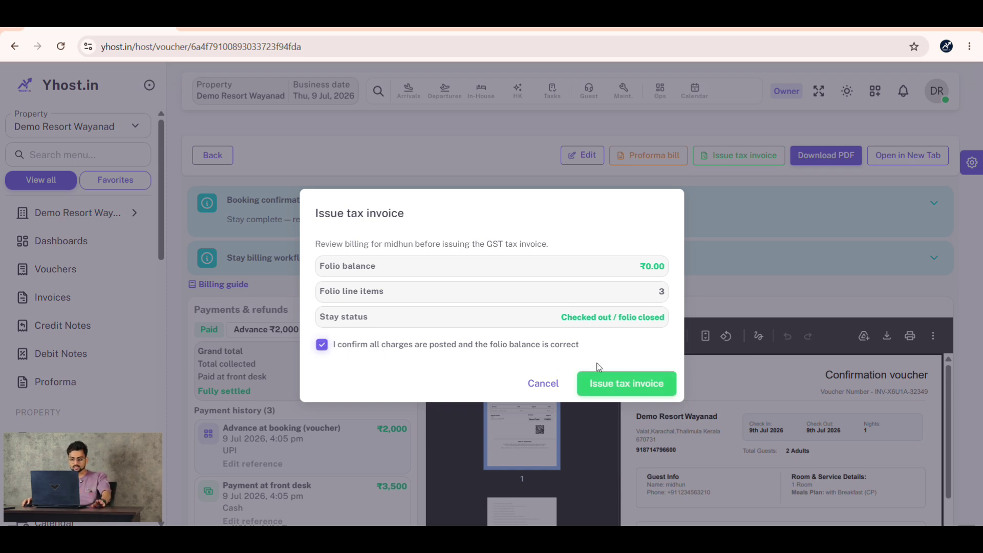
pyautogui.click(644, 389)
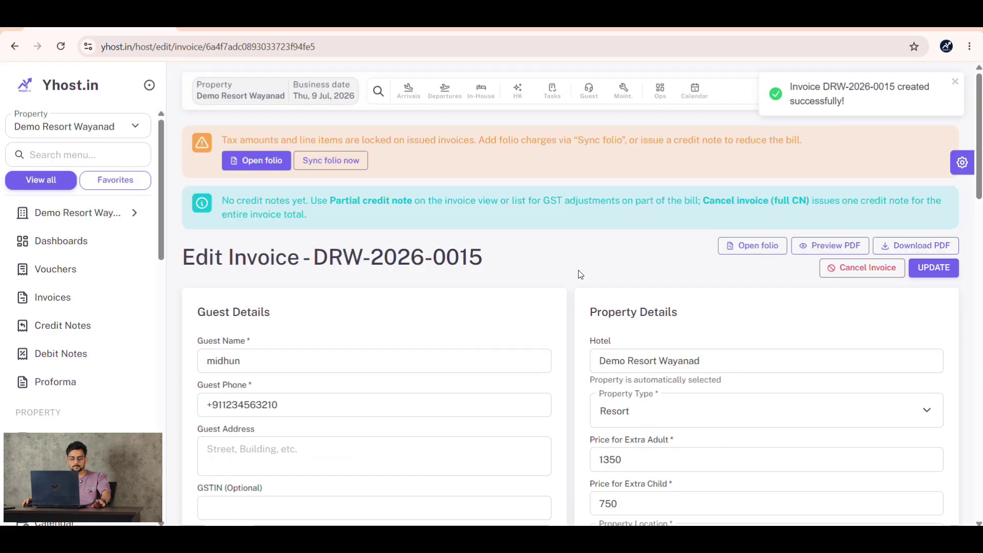
# - Check the guest address and invoice notes fields on the tax invoice edit page
pyautogui.scroll(-4, 580, 275)
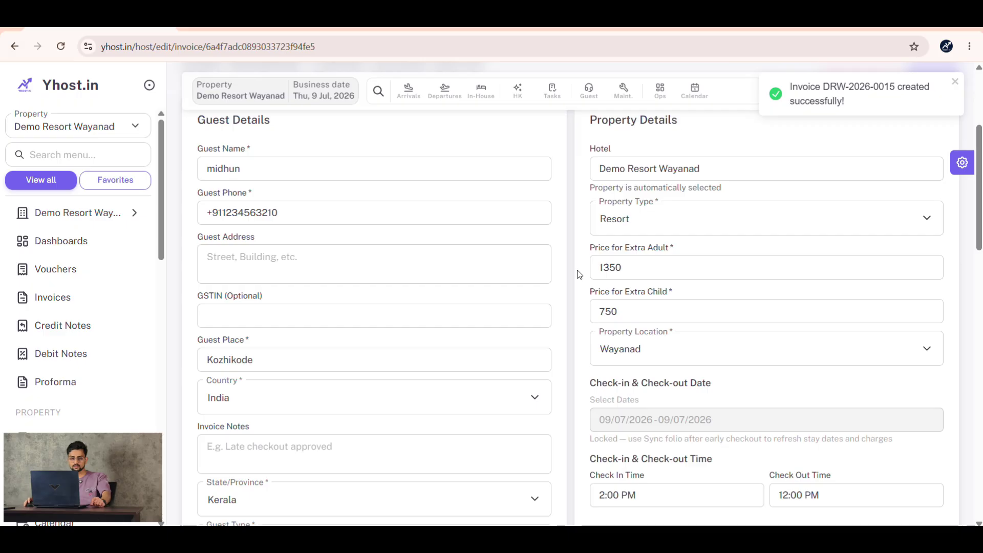
pyautogui.click(211, 257)
pyautogui.scroll(-1, 348, 261)
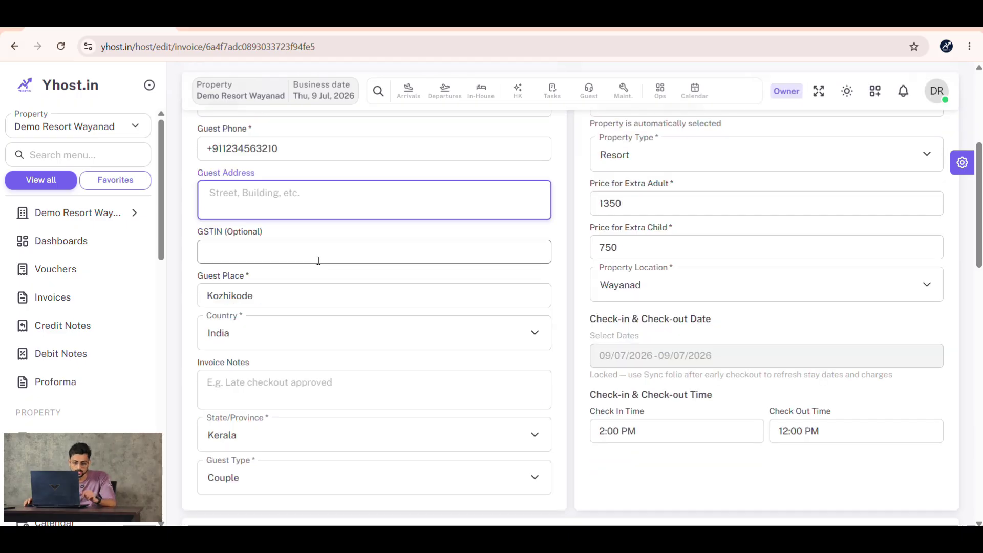
pyautogui.scroll(-2, 318, 260)
pyautogui.click(317, 258)
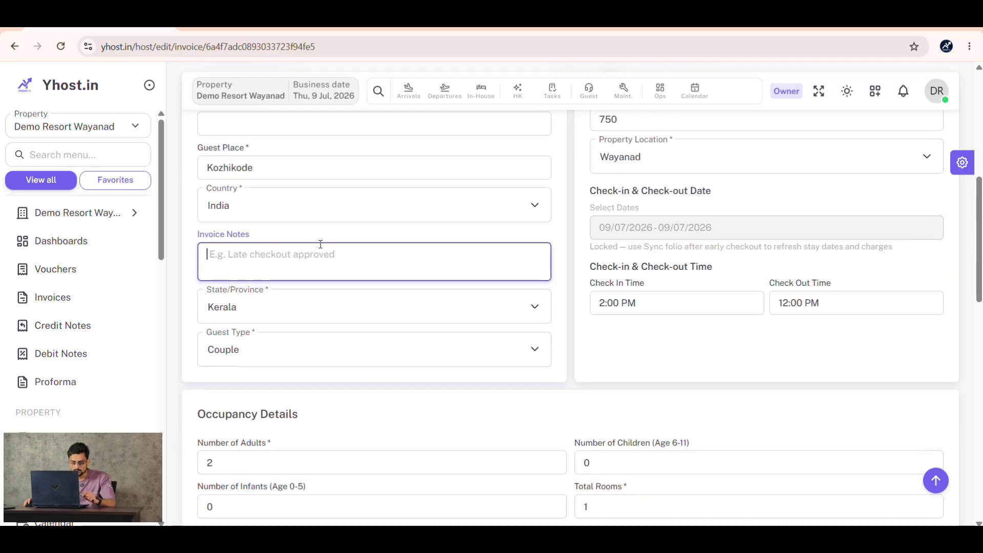
# - Set the payment breakdown to UPI 2000, Cash 3500 and Cash 170, with no transaction ID
pyautogui.scroll(-3, 318, 248)
pyautogui.scroll(-3, 318, 251)
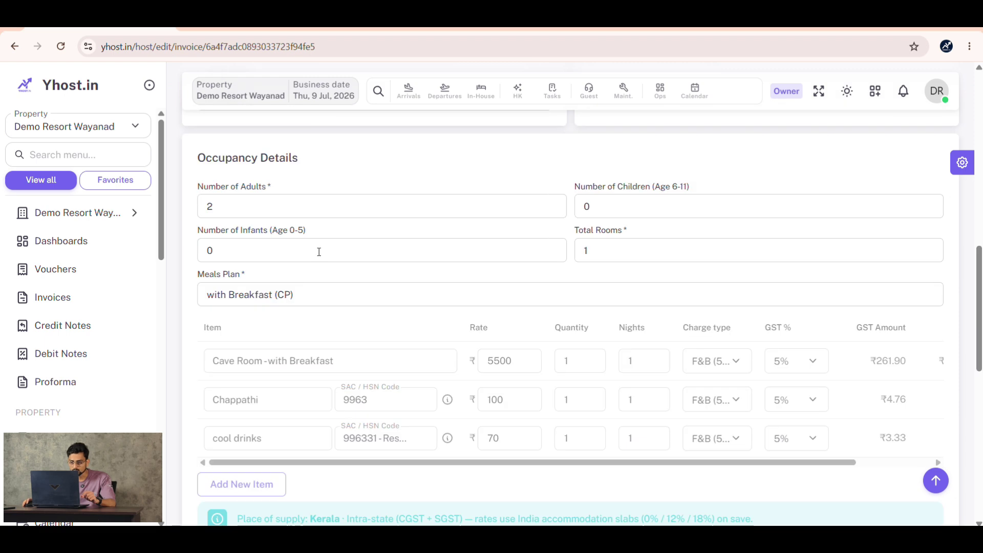
pyautogui.scroll(-5, 399, 274)
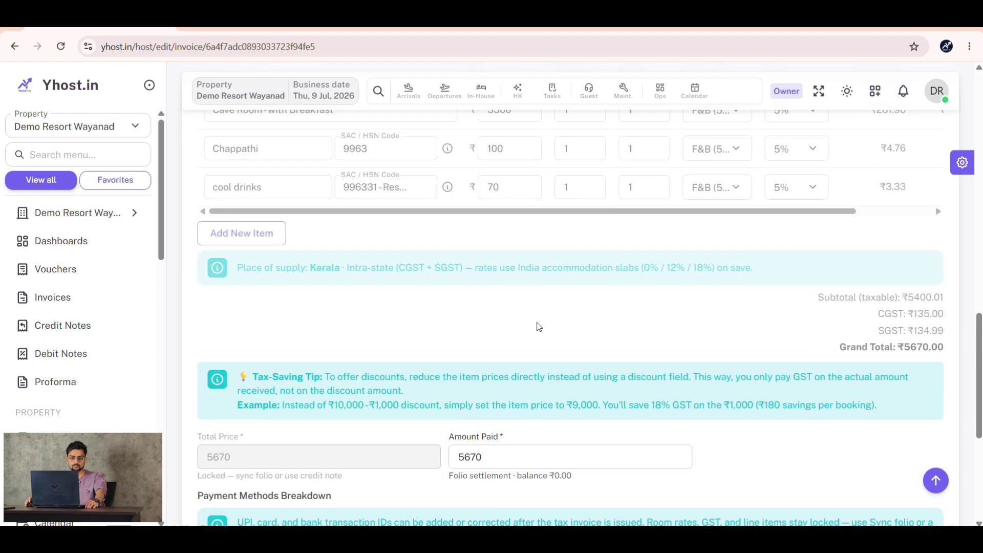
pyautogui.scroll(10, 261, 272)
pyautogui.scroll(2, 261, 272)
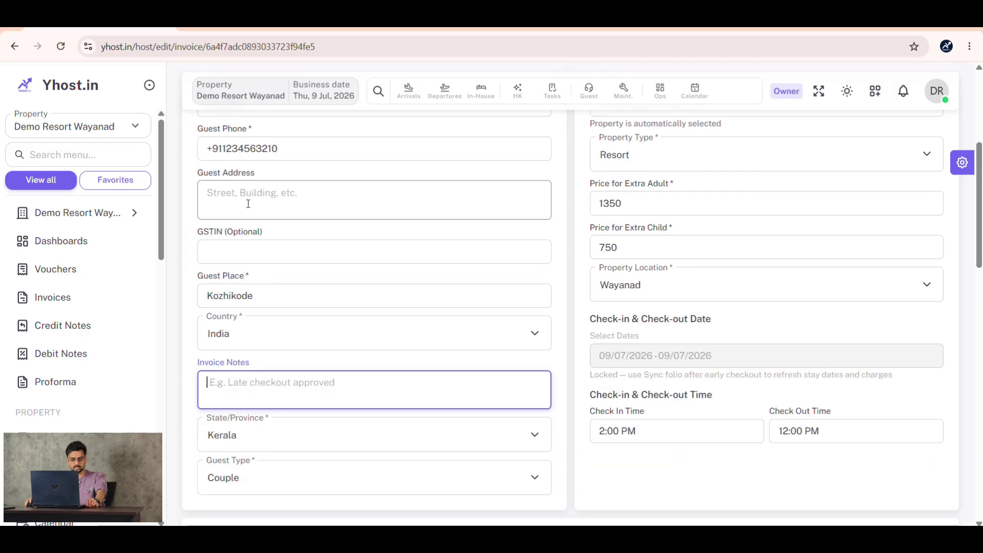
pyautogui.scroll(-5, 287, 296)
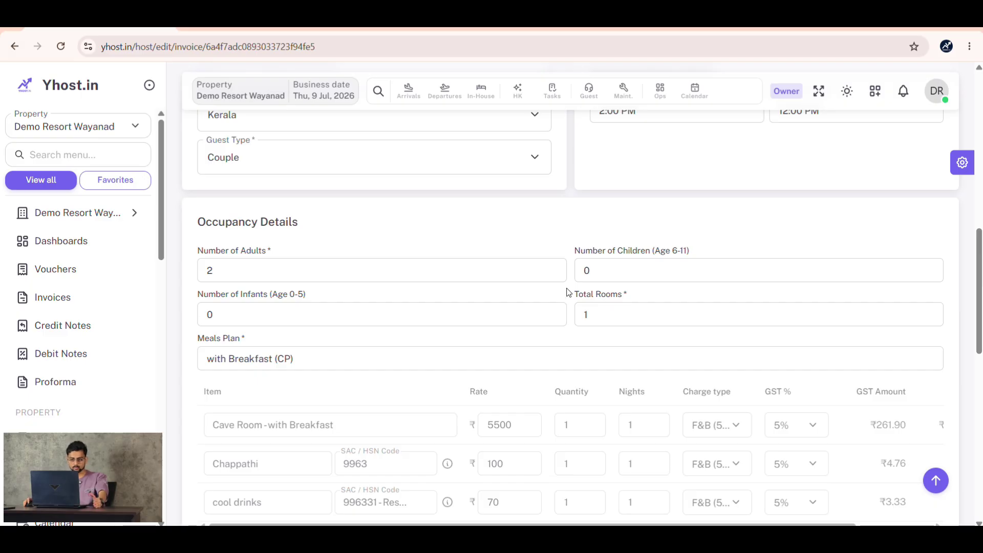
pyautogui.scroll(-3, 566, 292)
pyautogui.scroll(-5, 566, 292)
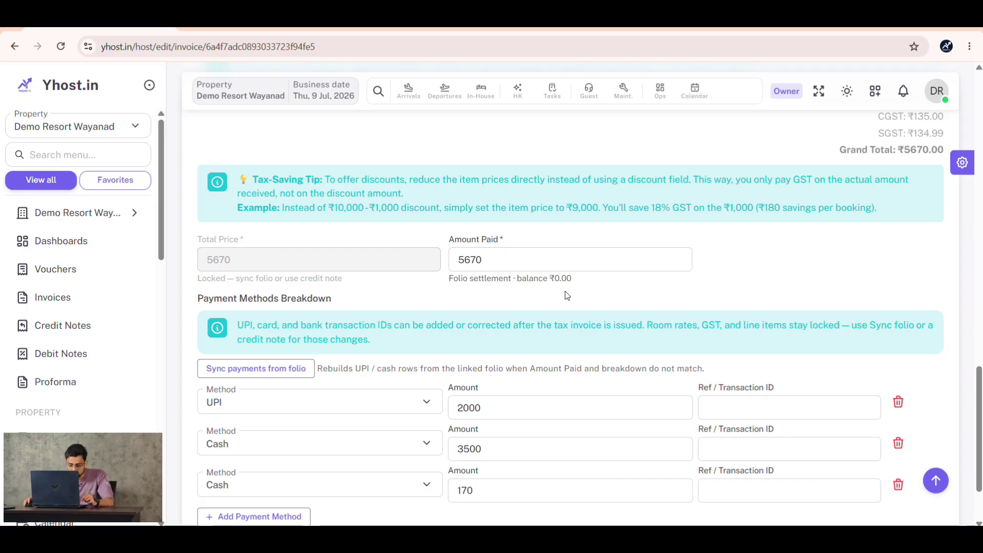
pyautogui.scroll(-2, 567, 295)
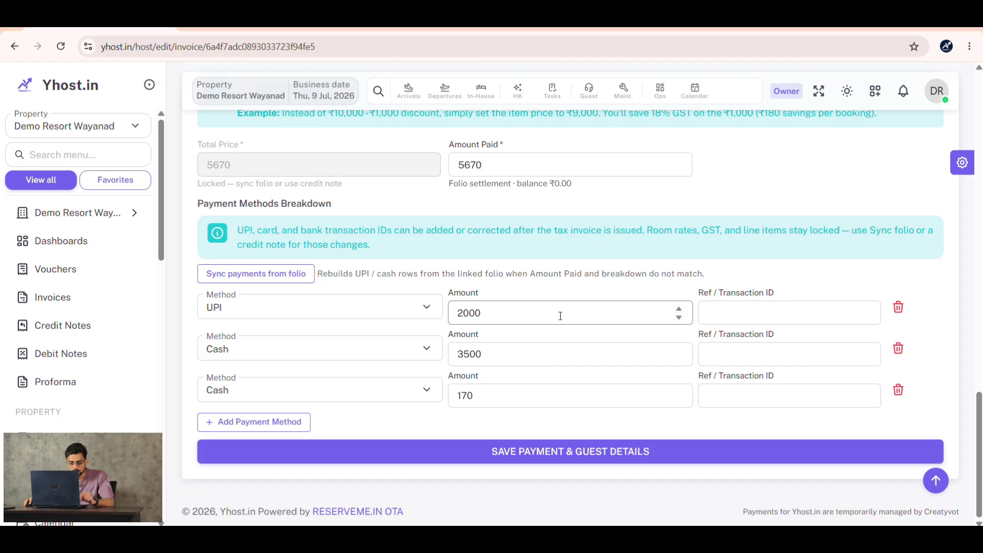
pyautogui.click(726, 316)
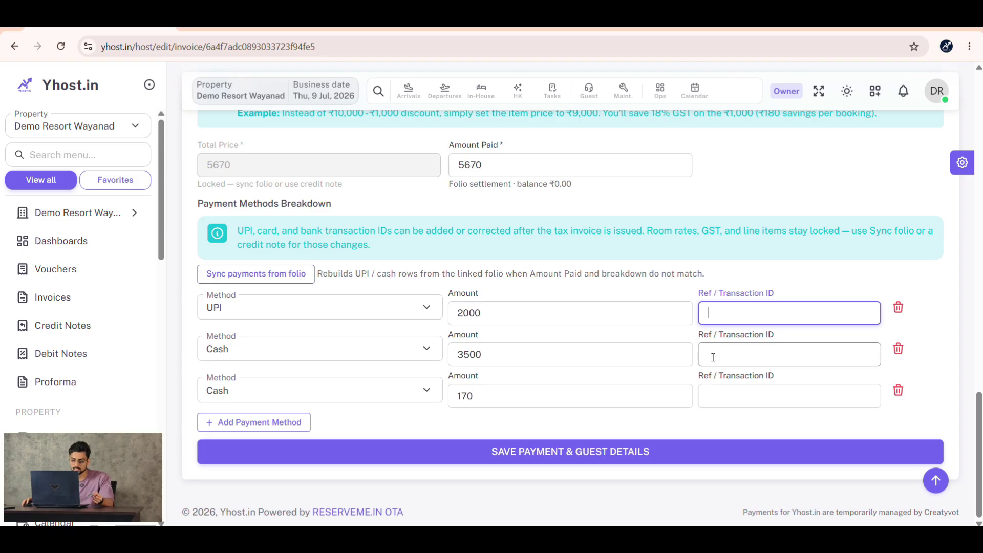
pyautogui.click(916, 327)
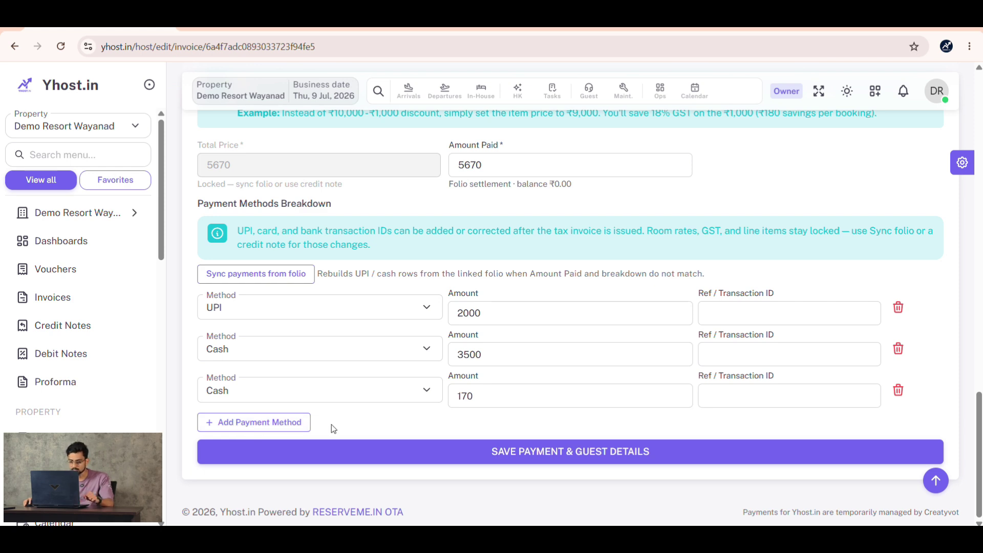
# - Save payment and guest details, then review invoice DRW-2026-0015: ₹5,670.00 total, ₹269.99 GST
pyautogui.click(705, 457)
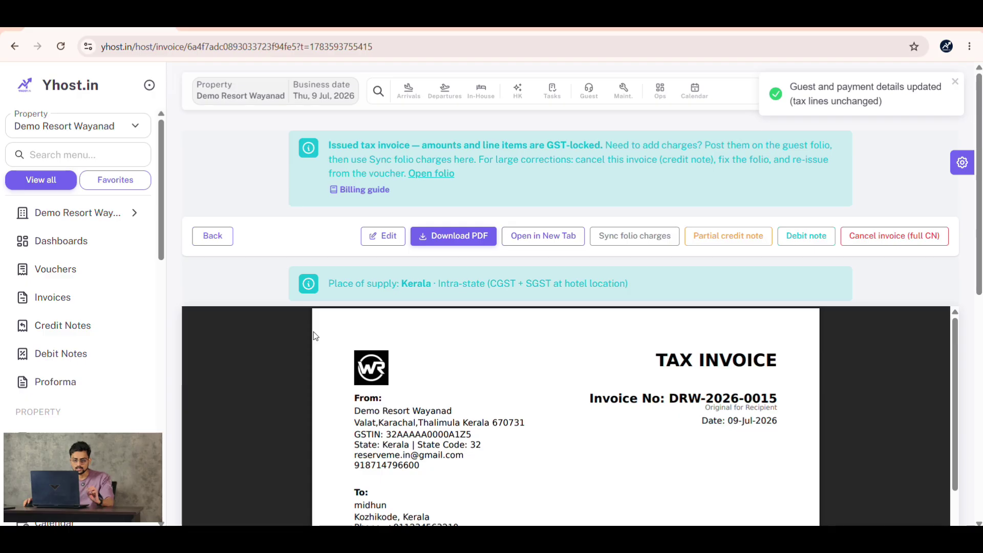
pyautogui.scroll(-10, 714, 352)
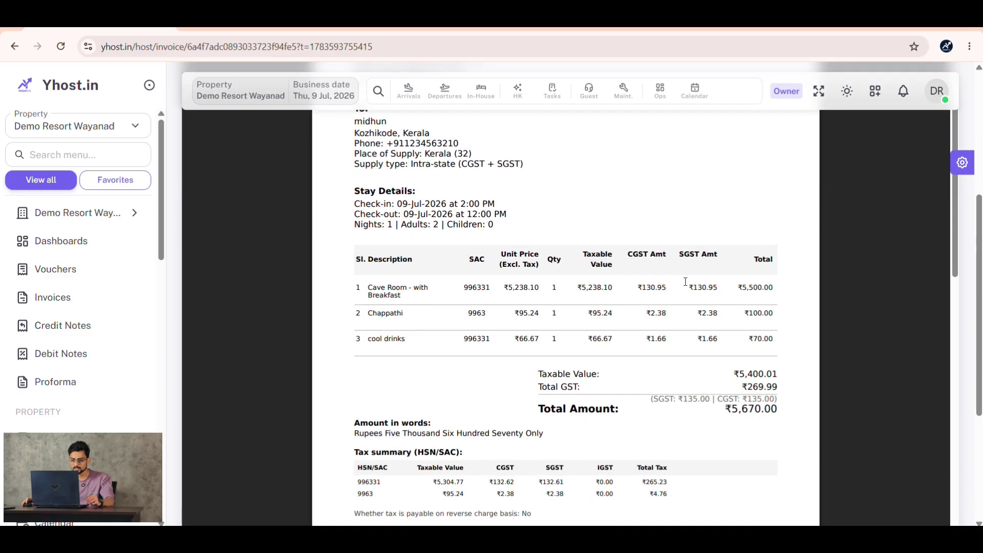
pyautogui.scroll(3, 681, 279)
pyautogui.scroll(3, 379, 203)
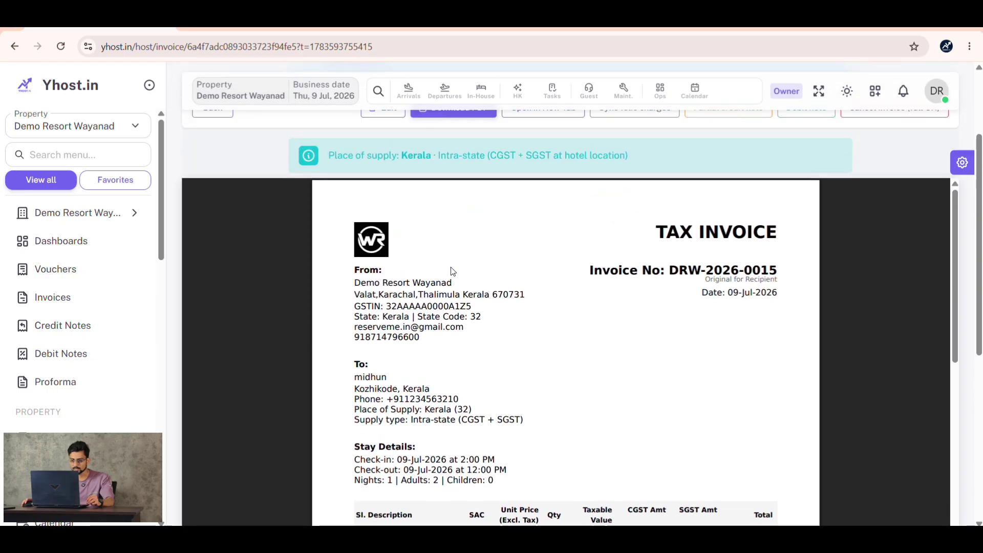
pyautogui.scroll(-3, 673, 269)
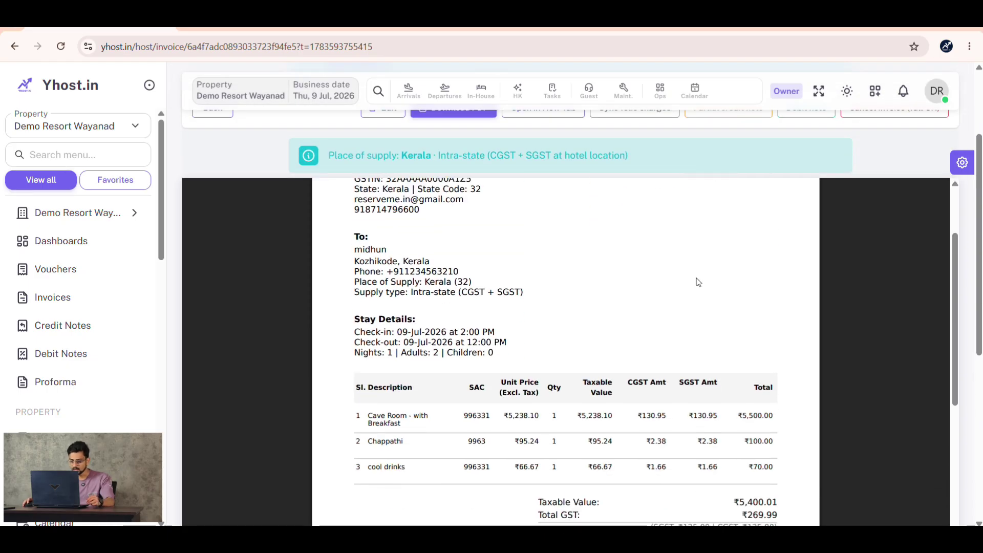
pyautogui.scroll(-3, 698, 282)
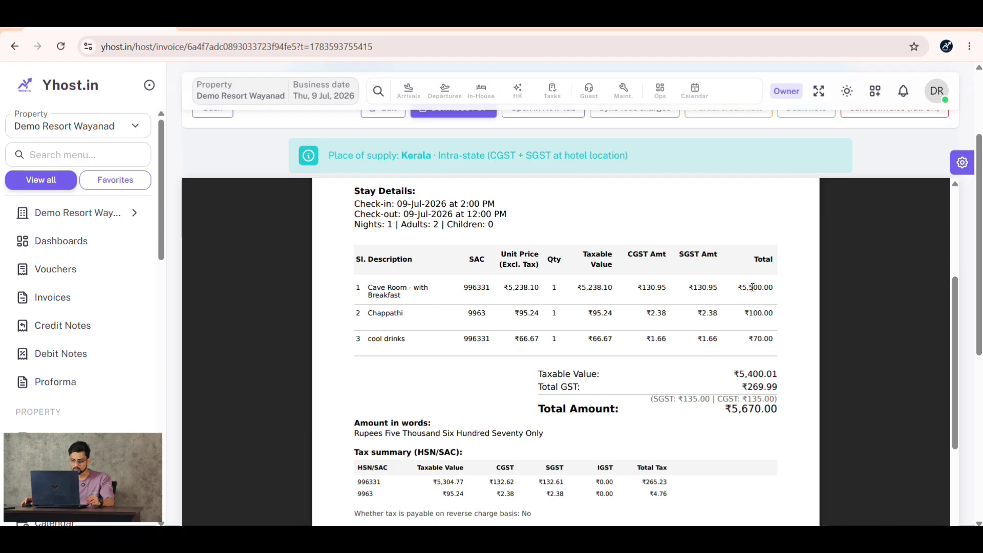
pyautogui.scroll(-5, 752, 286)
pyautogui.scroll(-3, 753, 292)
pyautogui.scroll(10, 754, 295)
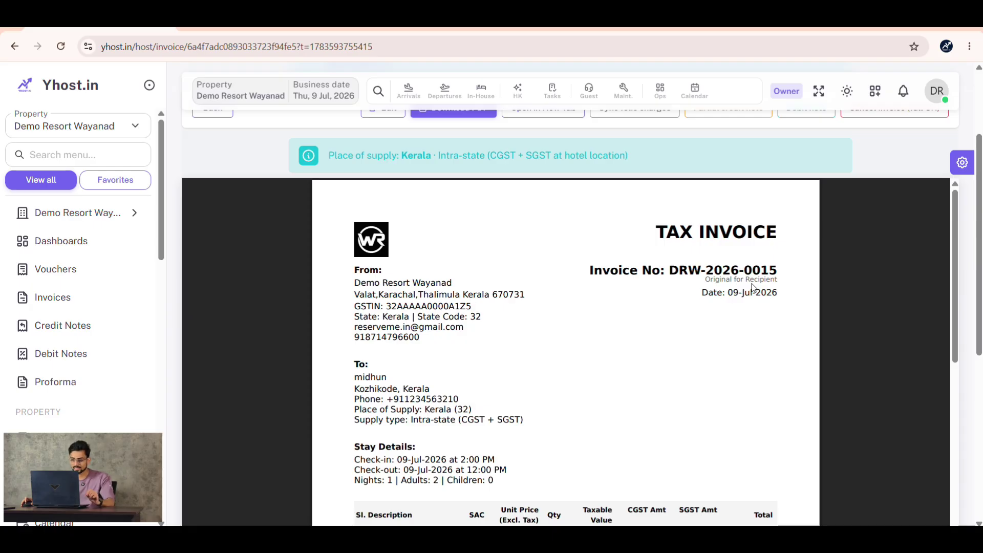
pyautogui.scroll(3, 869, 302)
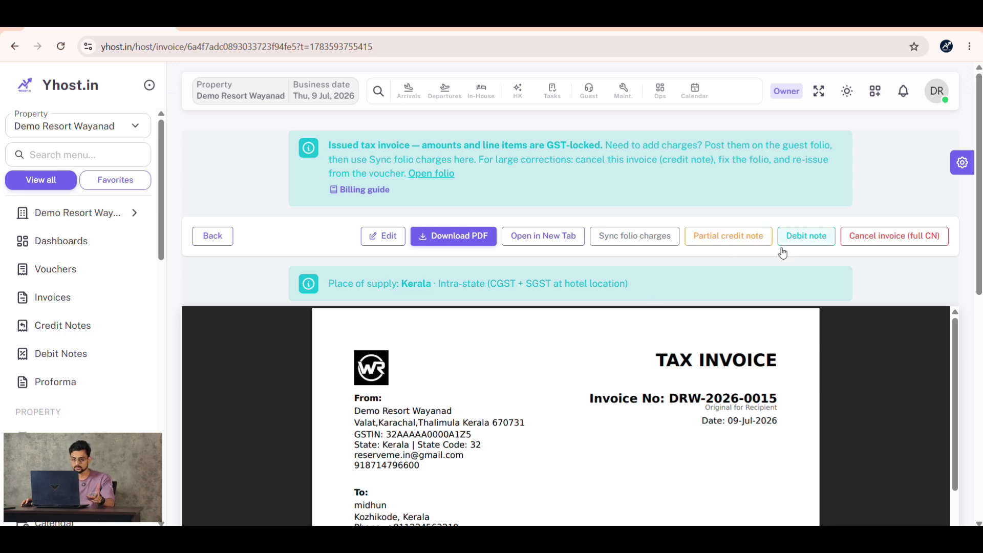
pyautogui.click(713, 238)
pyautogui.click(429, 275)
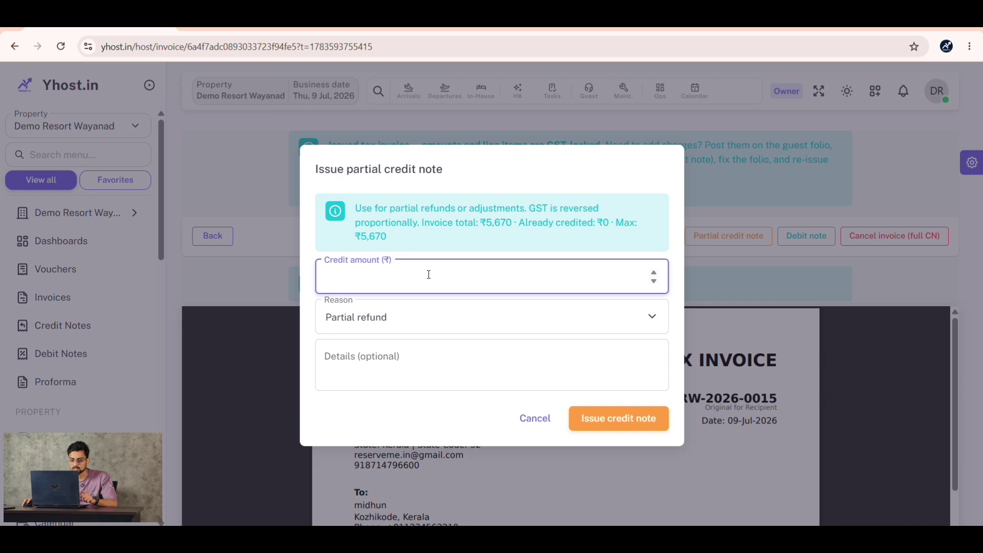
pyautogui.write('500')
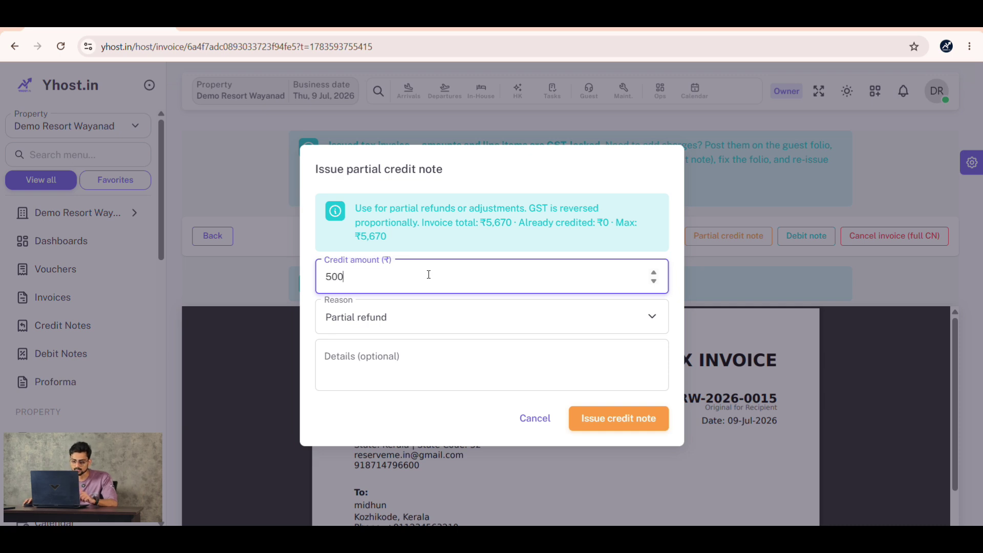
pyautogui.click(457, 326)
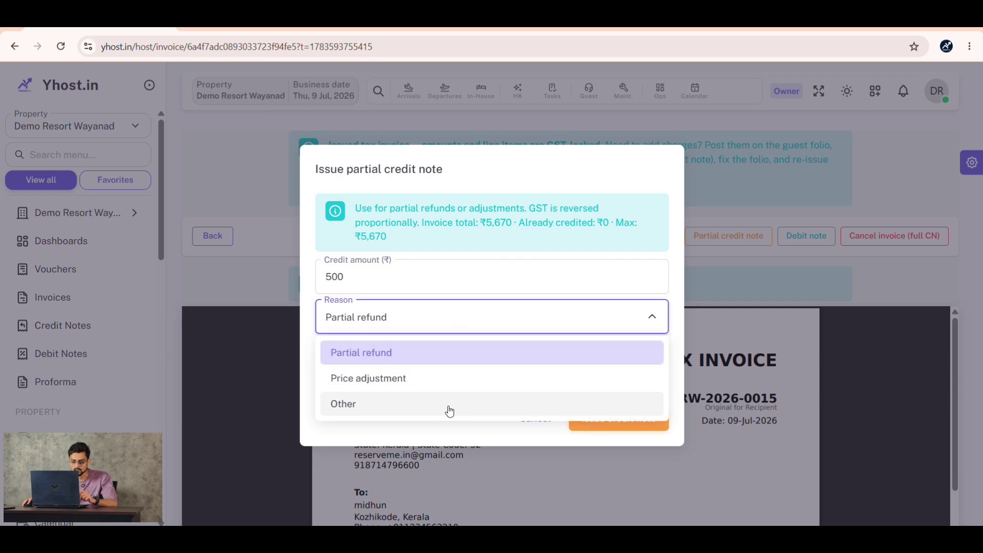
pyautogui.click(438, 359)
pyautogui.click(435, 362)
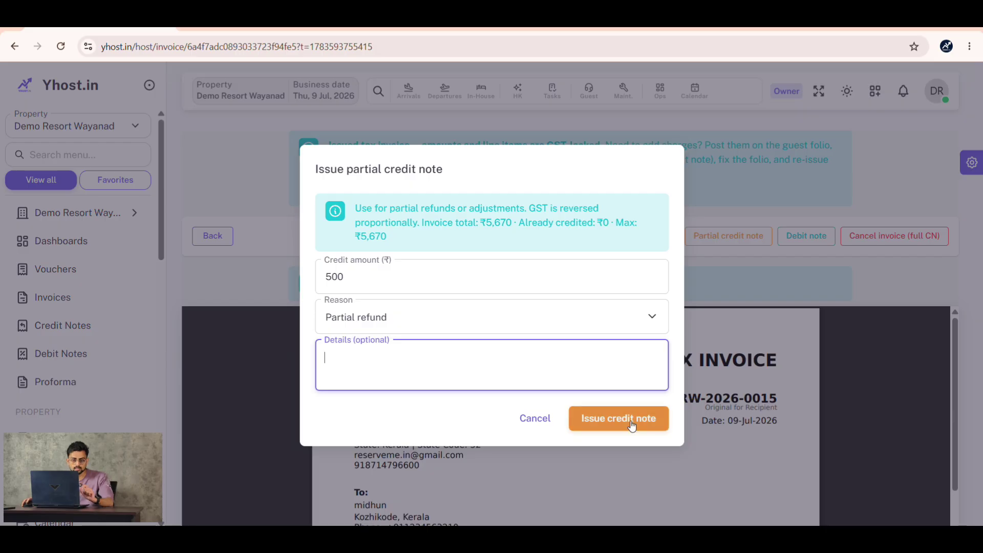
pyautogui.click(551, 421)
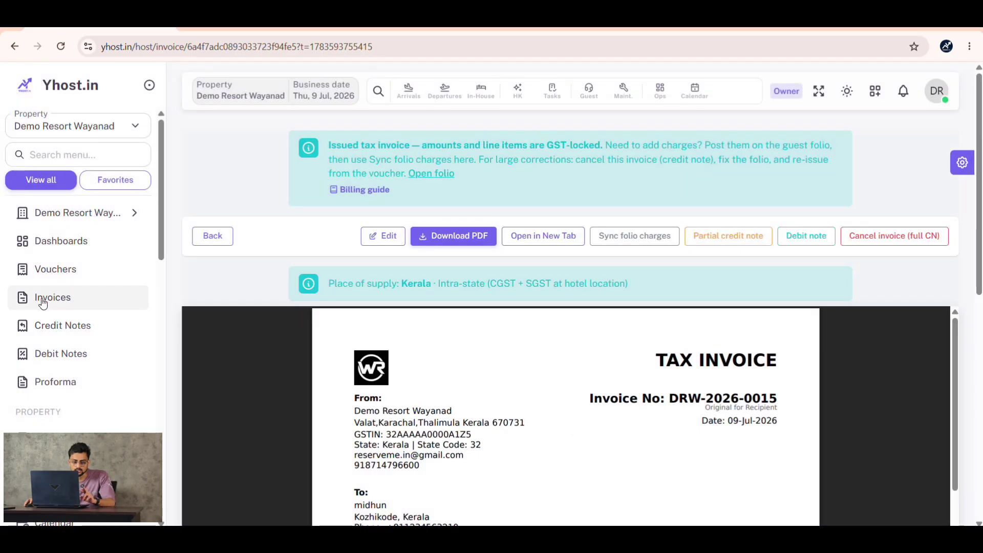
pyautogui.scroll(-2, 694, 386)
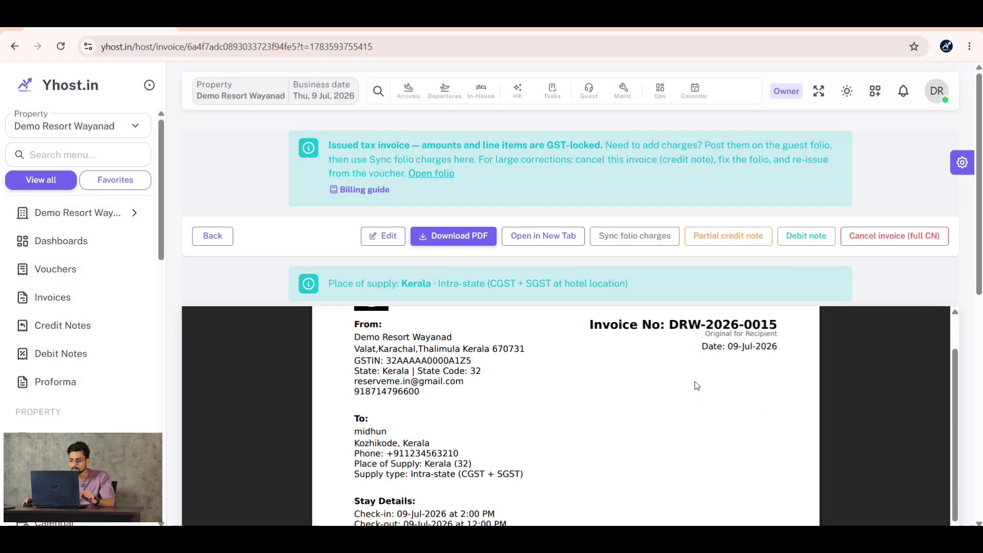
pyautogui.scroll(2, 671, 362)
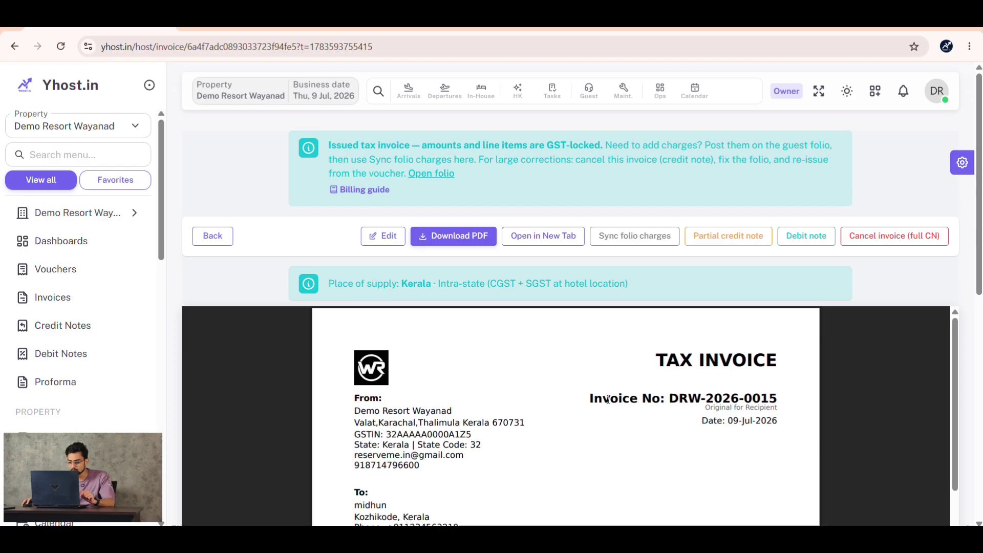
pyautogui.moveTo(589, 399); pyautogui.dragTo(787, 399)
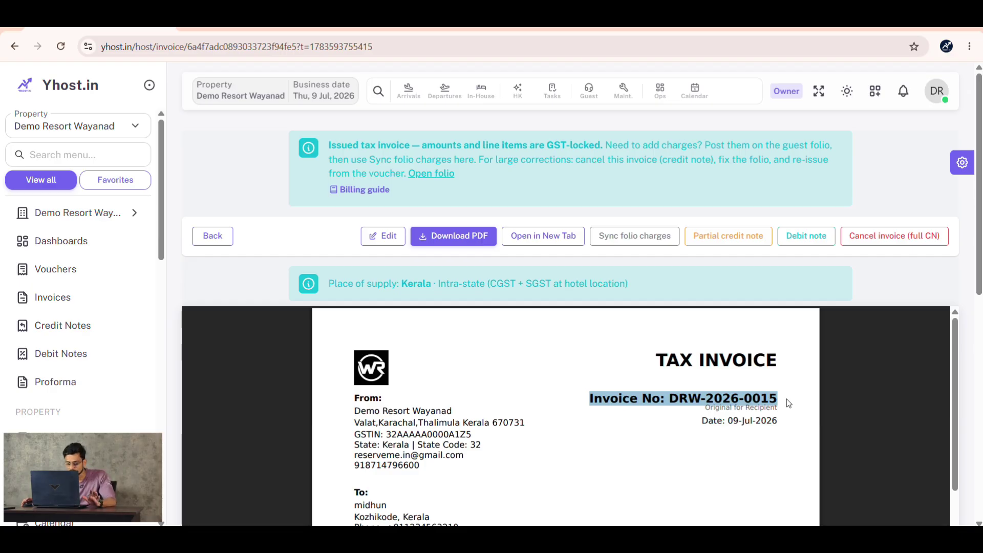
pyautogui.click(806, 237)
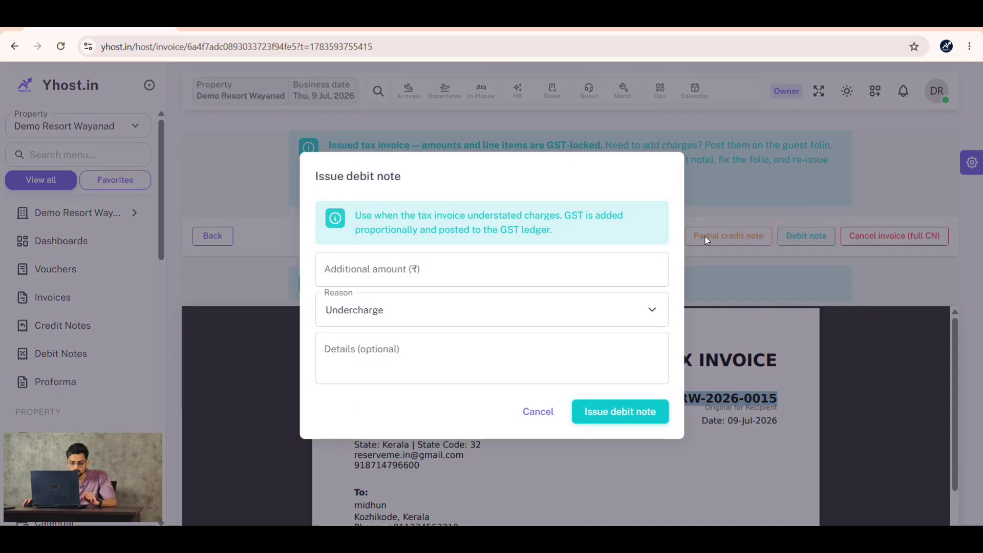
pyautogui.click(455, 277)
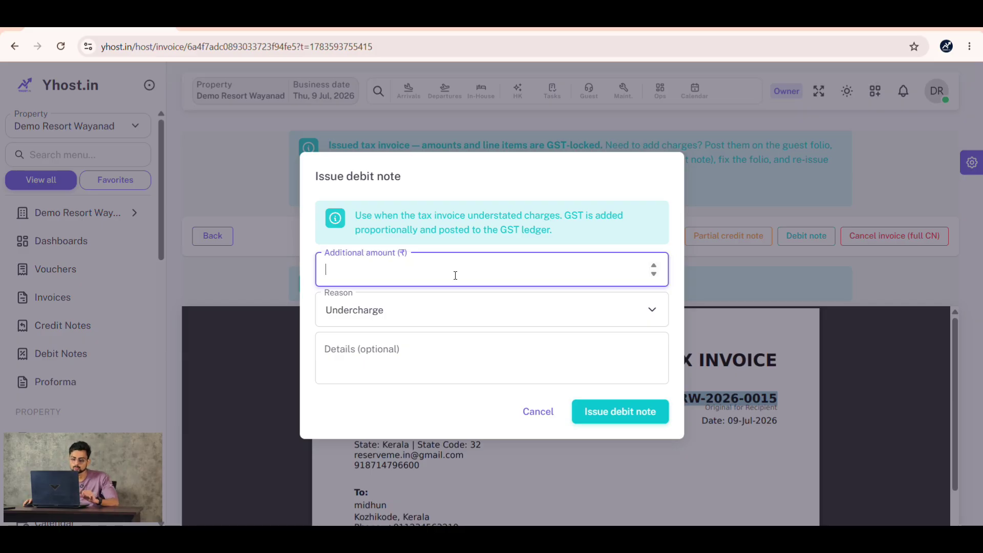
pyautogui.click(397, 311)
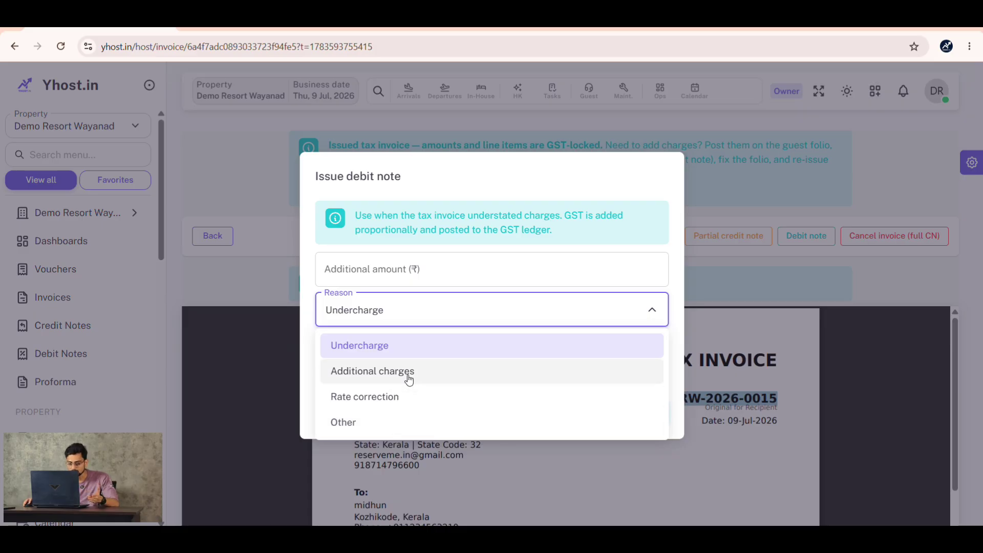
pyautogui.press('Escape')
pyautogui.click(430, 364)
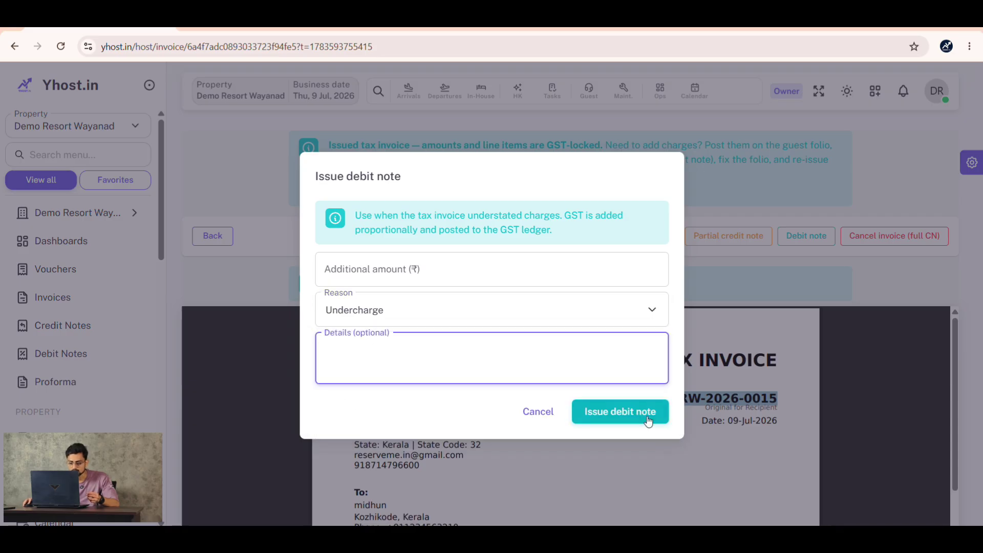
pyautogui.click(538, 413)
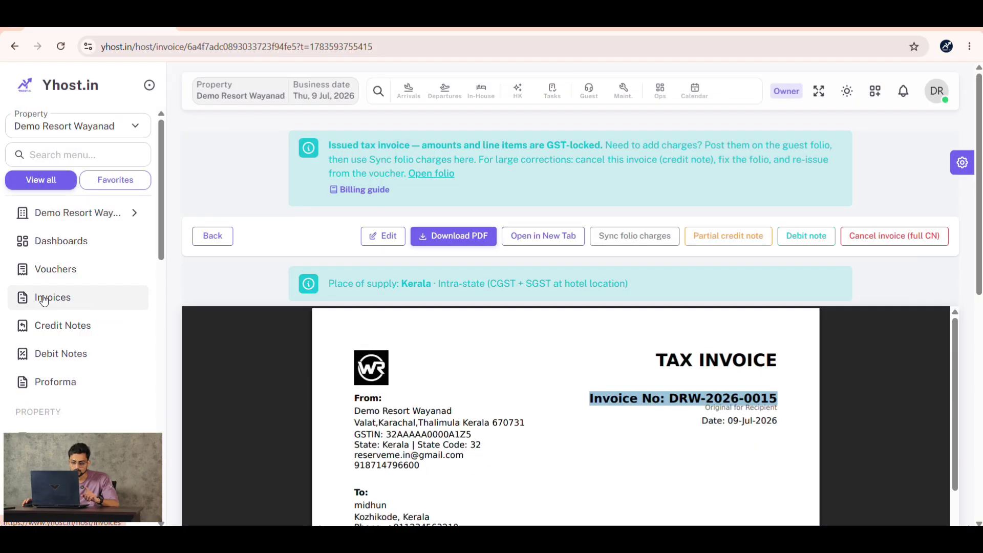
pyautogui.scroll(-2, 642, 387)
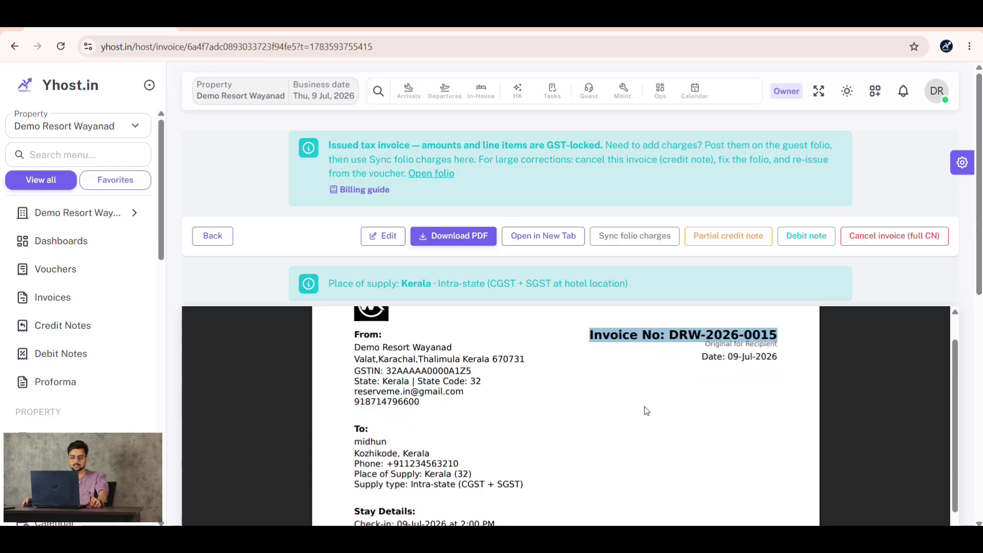